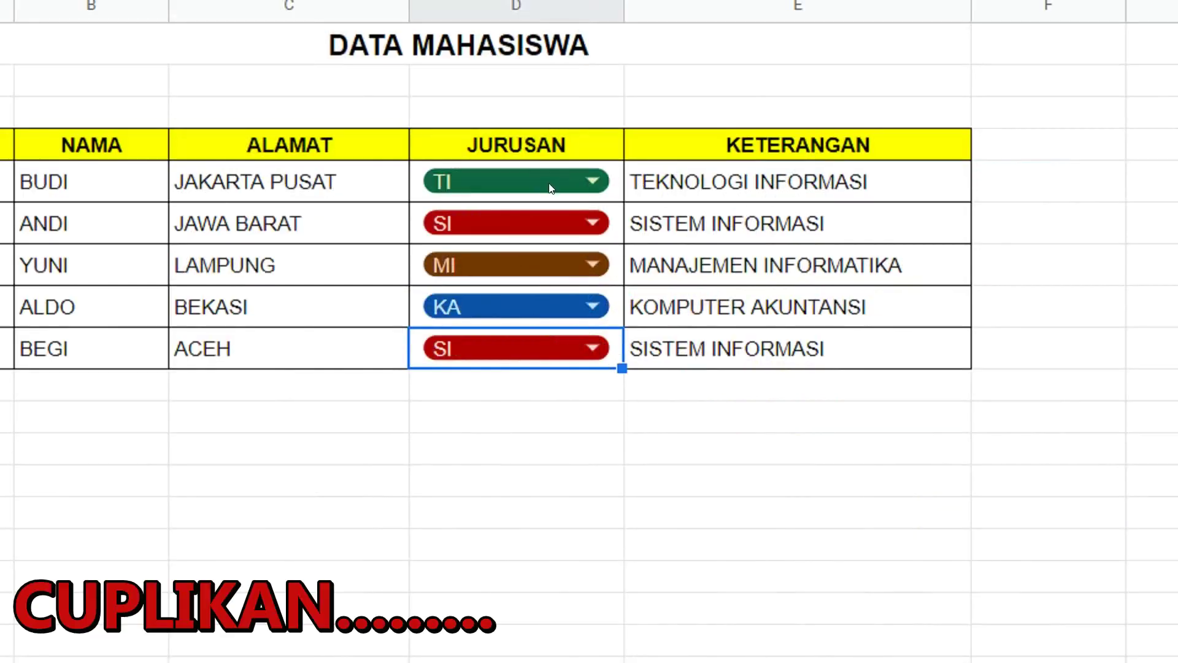
# - Preview the finished chips by picking KA for ANDI, TI for YUNI, SI for ALDO and KA for BEGI
pyautogui.click(548, 186)
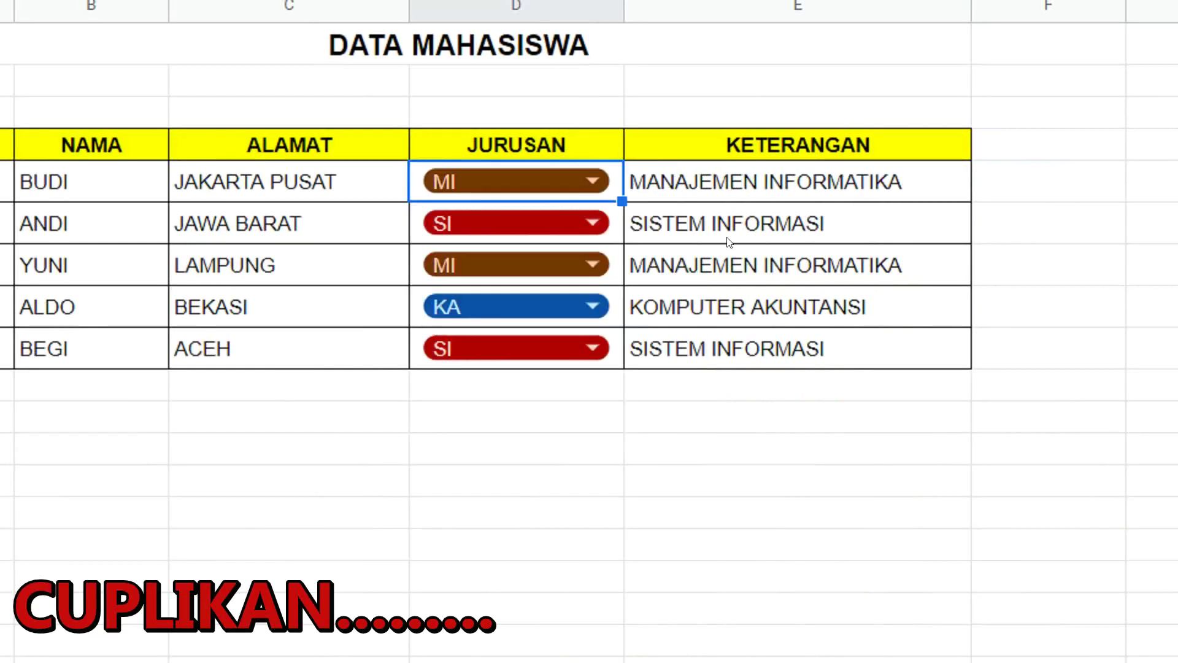
pyautogui.click(574, 208)
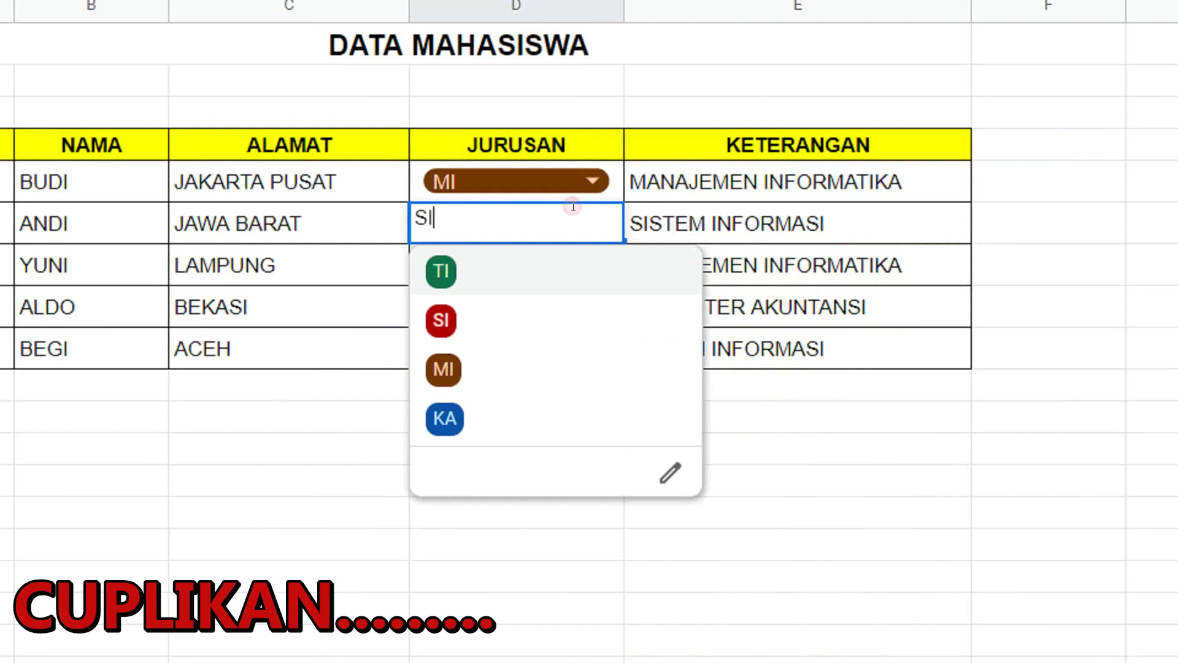
pyautogui.click(452, 411)
pyautogui.click(589, 267)
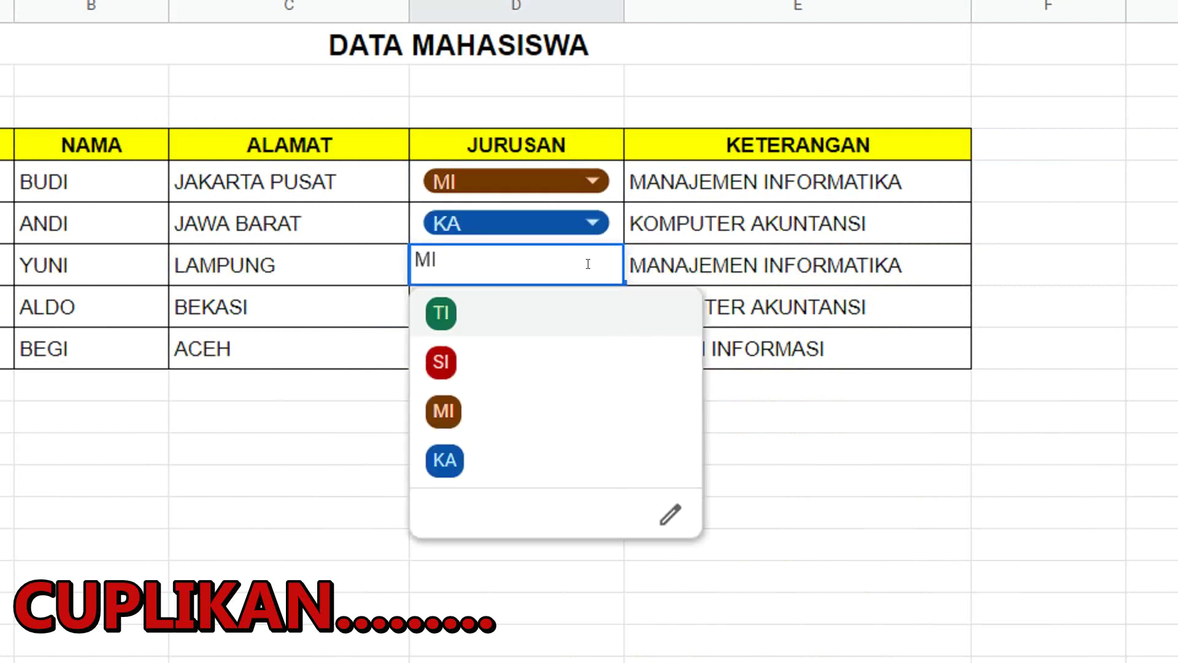
pyautogui.click(448, 324)
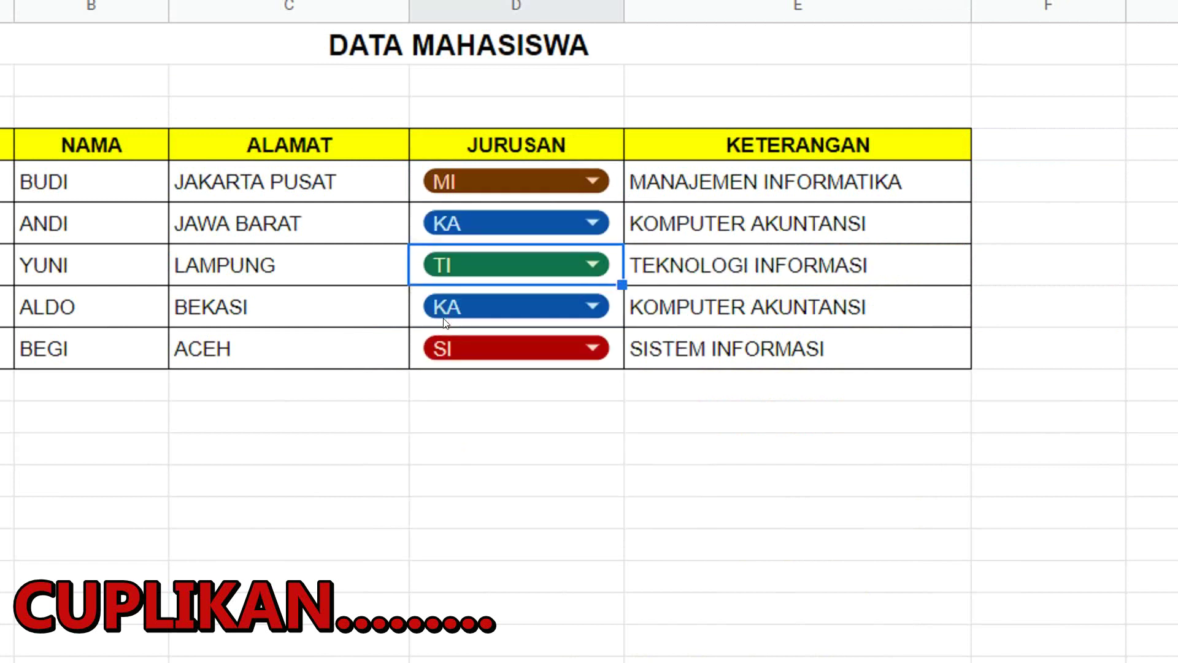
pyautogui.click(590, 305)
pyautogui.click(467, 404)
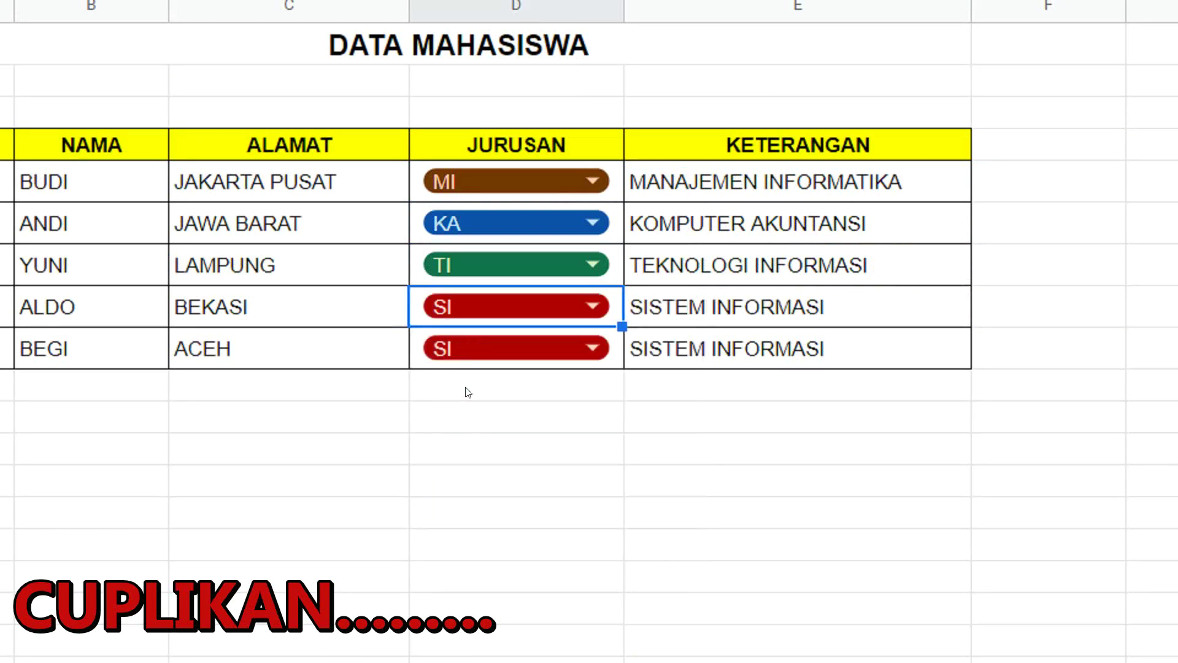
pyautogui.click(590, 346)
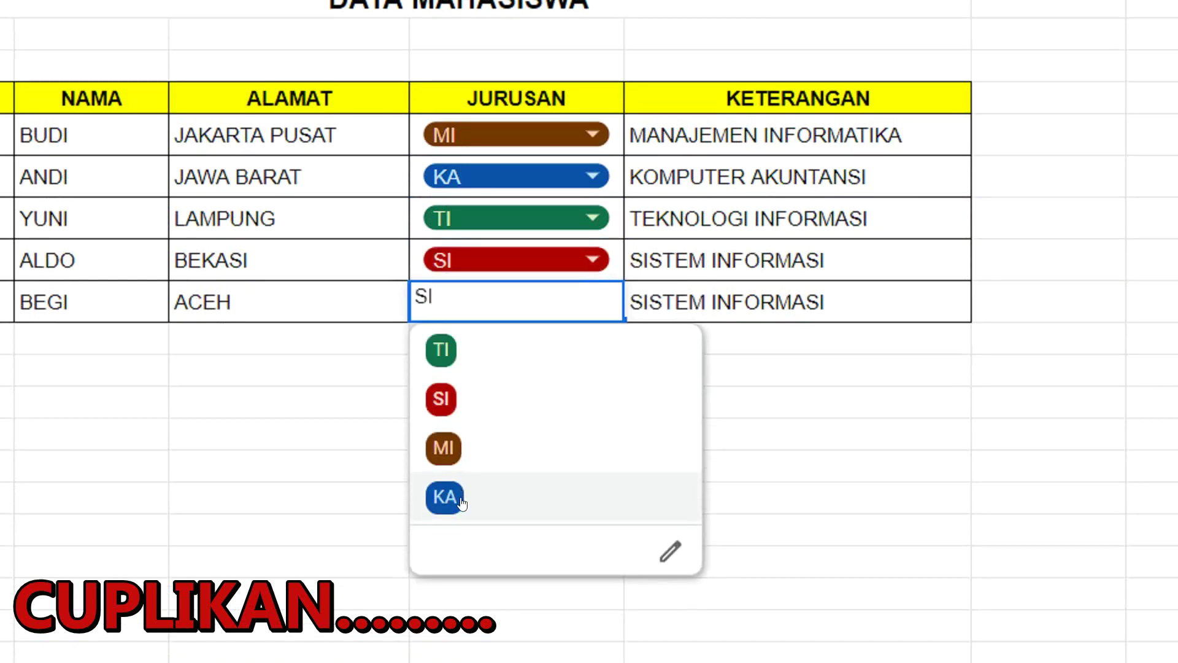
pyautogui.click(447, 543)
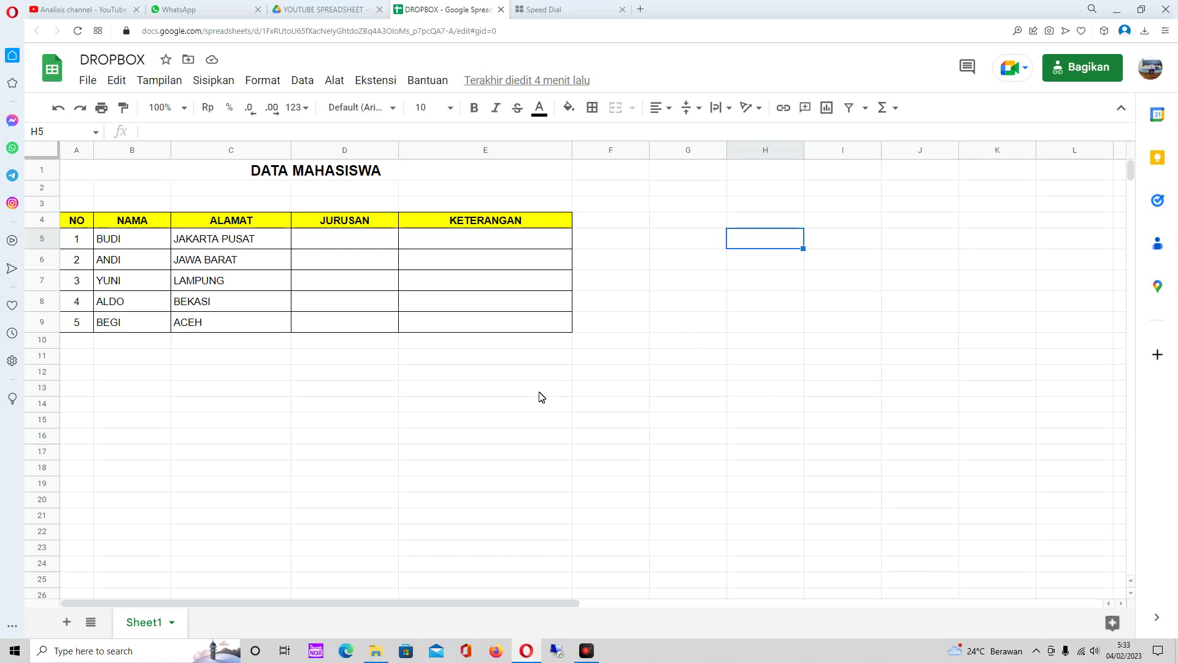
pyautogui.moveTo(353, 242); pyautogui.dragTo(349, 313)
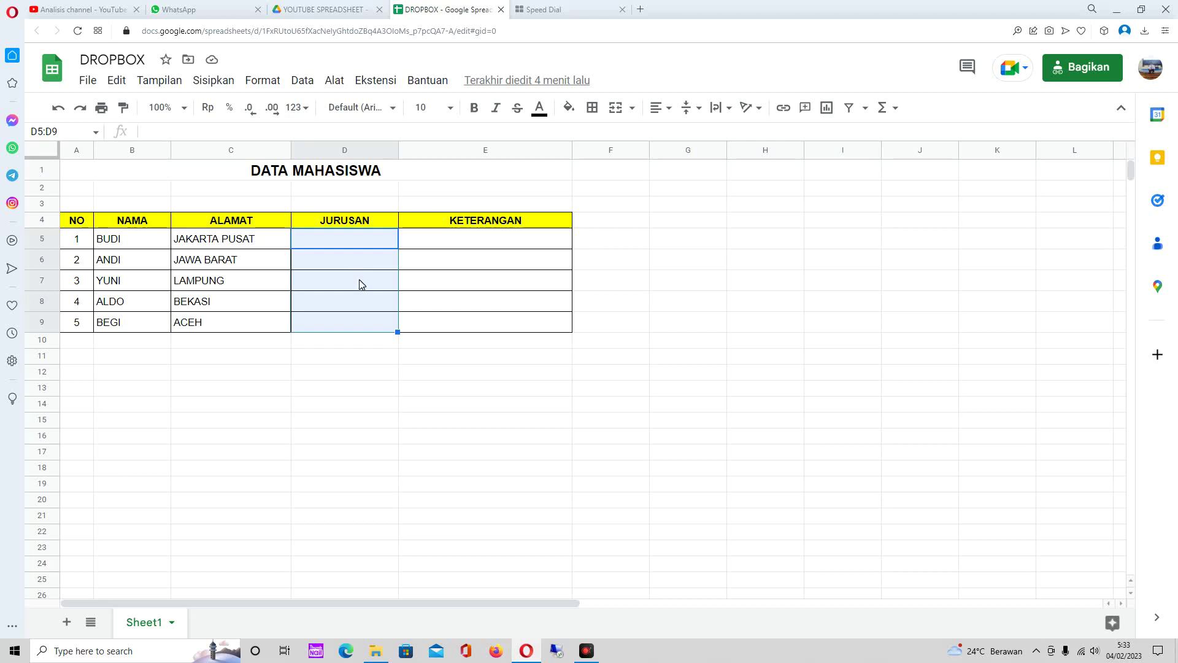
pyautogui.click(358, 241)
pyautogui.moveTo(282, 177); pyautogui.dragTo(484, 319)
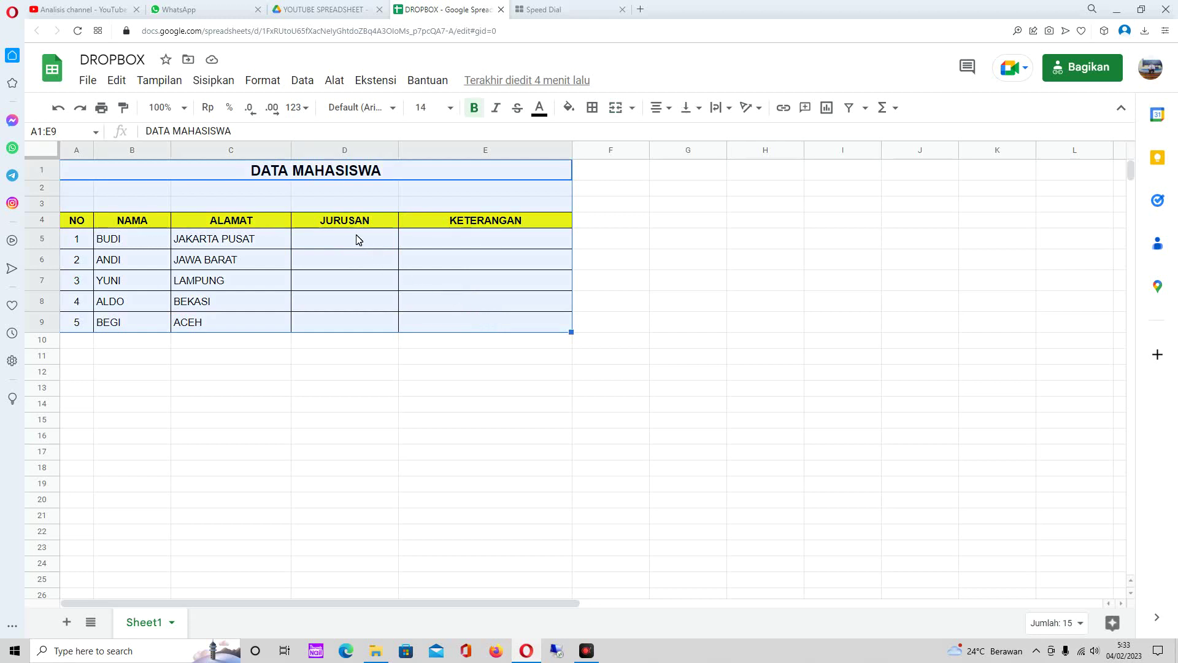
pyautogui.moveTo(359, 240); pyautogui.dragTo(345, 325)
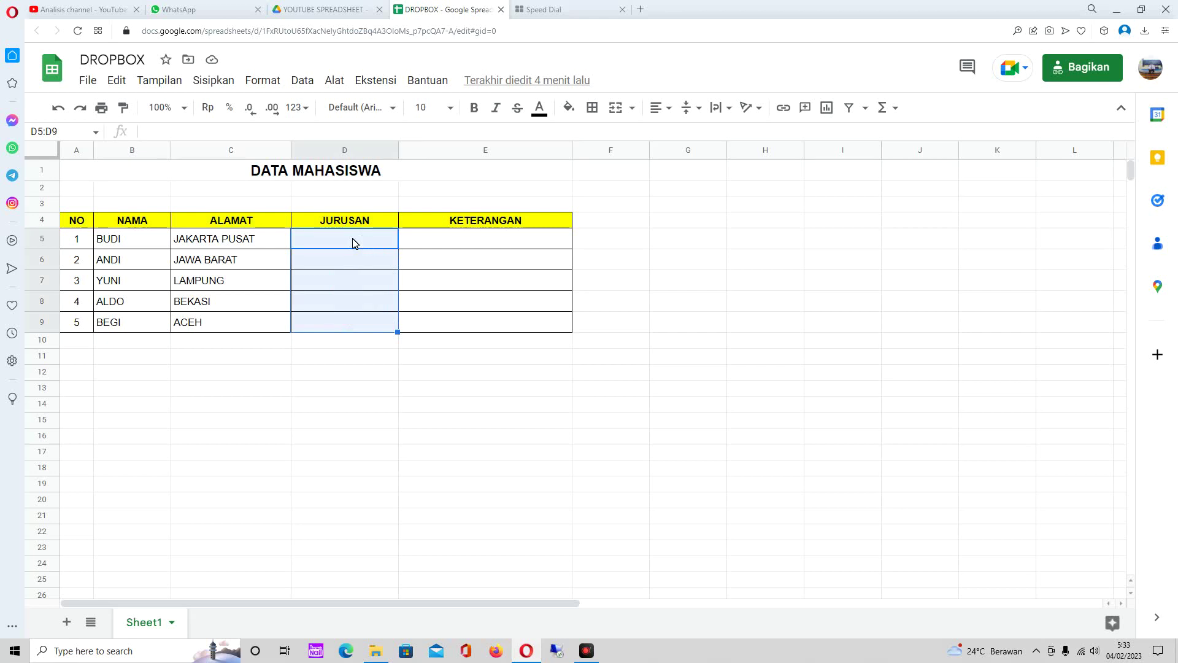
pyautogui.moveTo(489, 246); pyautogui.dragTo(487, 330)
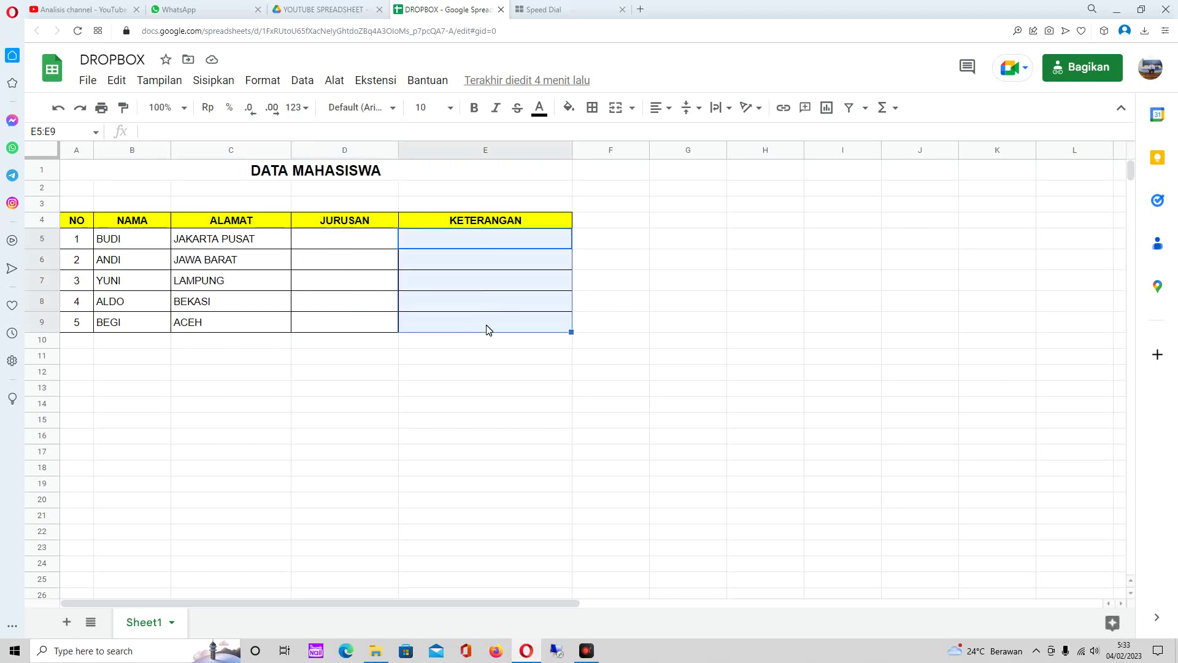
pyautogui.click(361, 242)
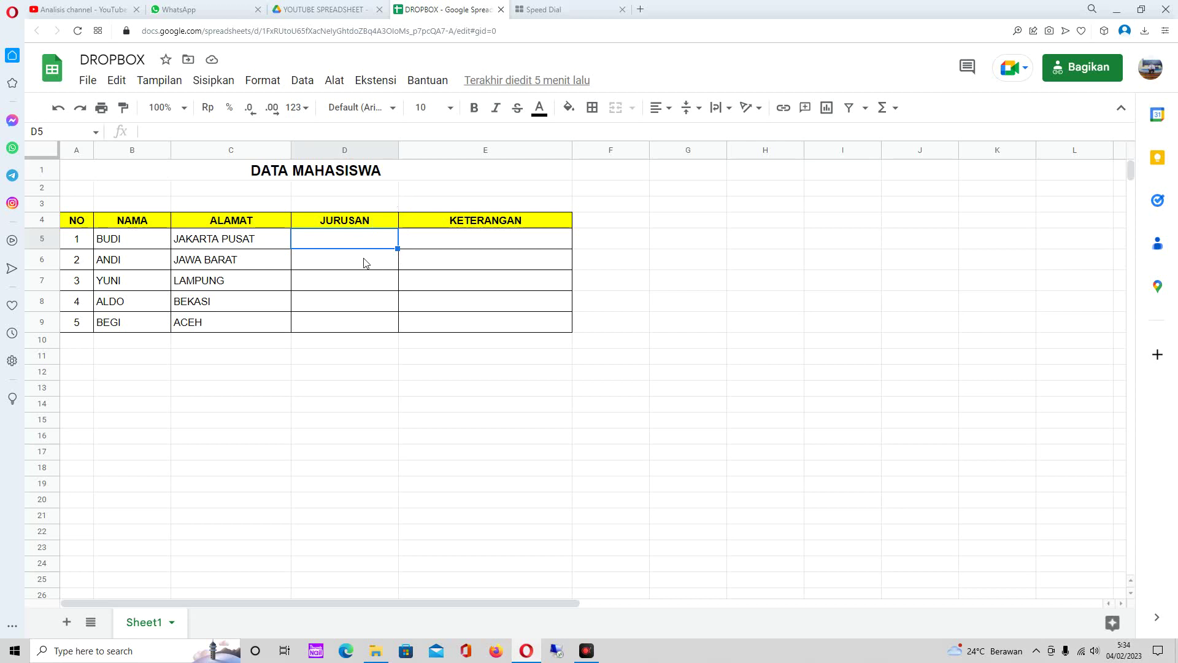
# - Select JURUSAN cells D5:D9 and insert dropdowns into them from the Sisipkan menu
pyautogui.moveTo(371, 243); pyautogui.dragTo(365, 328)
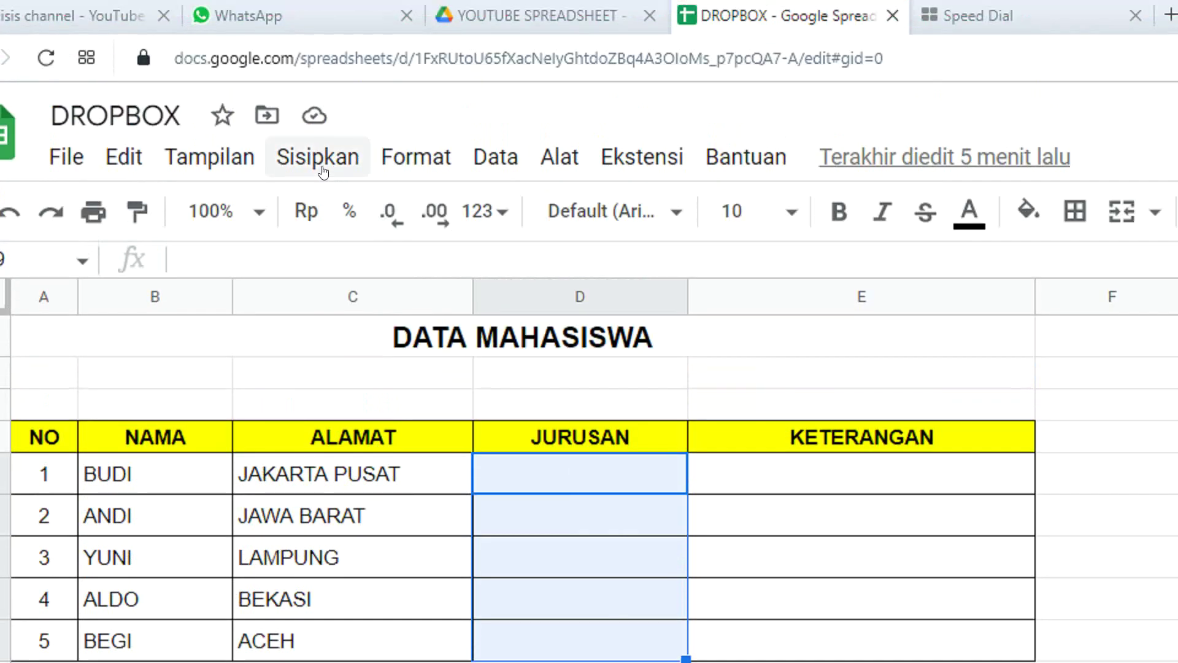
pyautogui.click(321, 163)
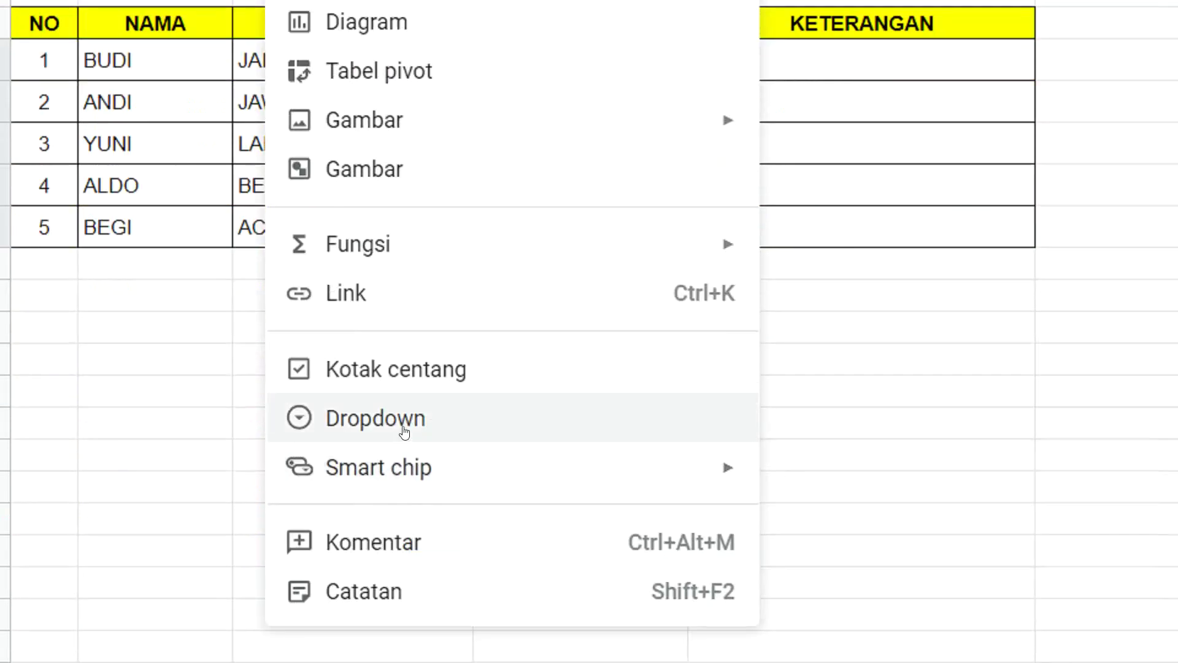
pyautogui.click(404, 430)
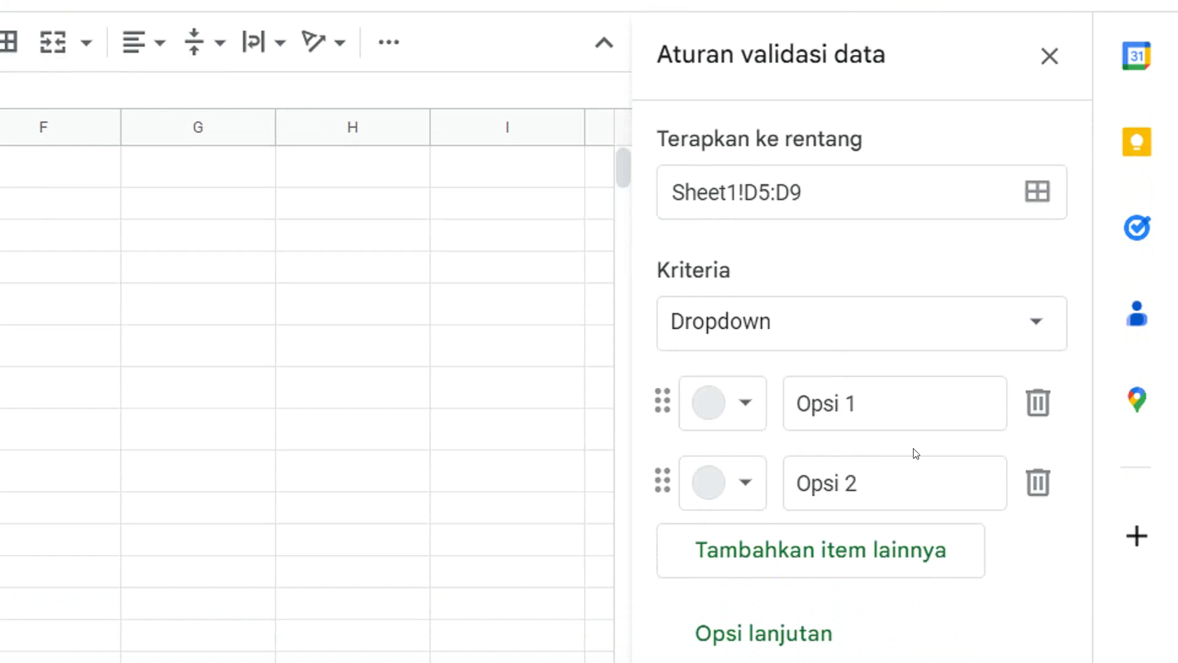
# - Rename the default dropdown options Opsi 1 and Opsi 2 to TI and SI
pyautogui.click(891, 407)
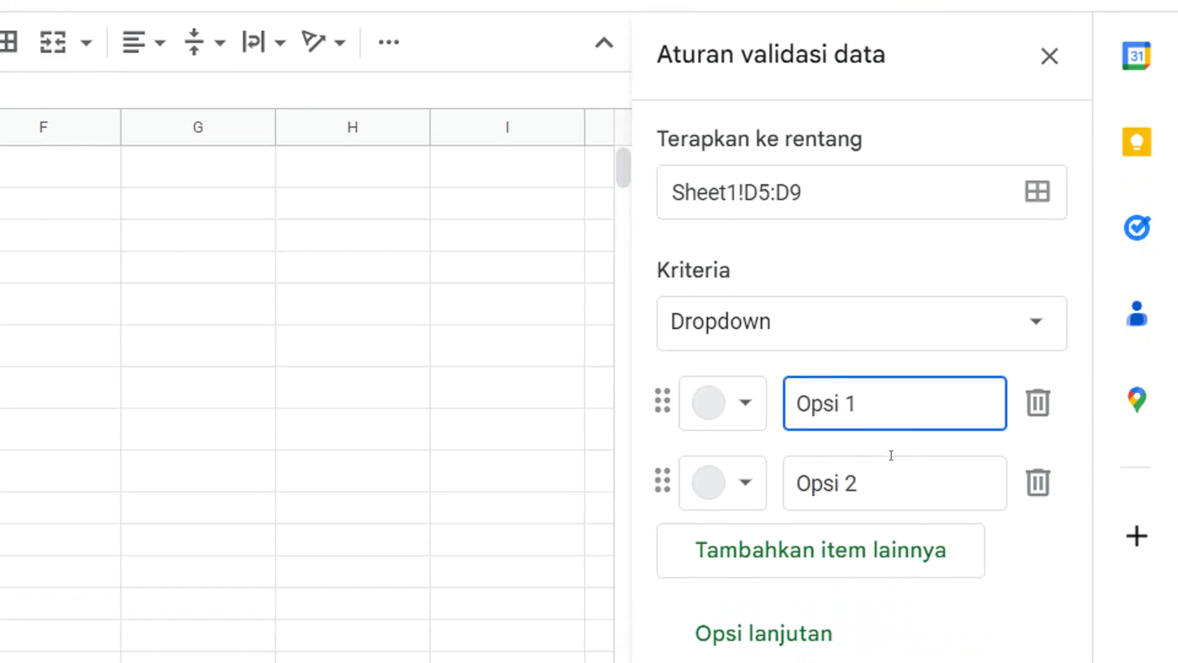
pyautogui.click(871, 477)
pyautogui.click(864, 406)
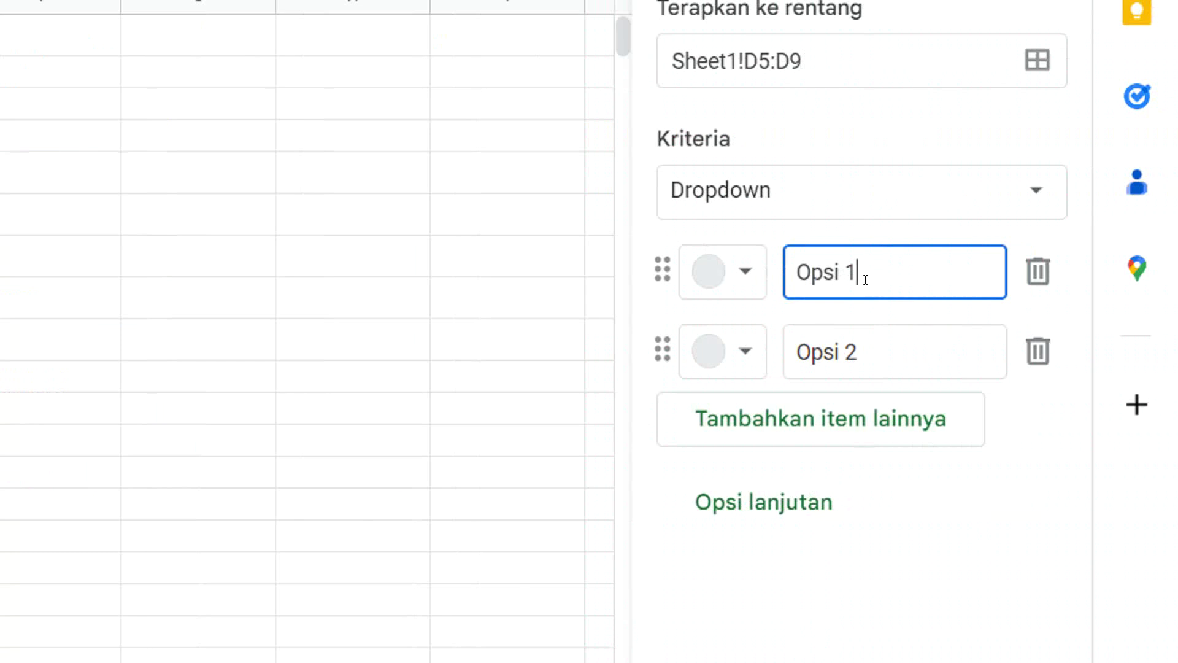
pyautogui.moveTo(859, 272); pyautogui.dragTo(781, 264)
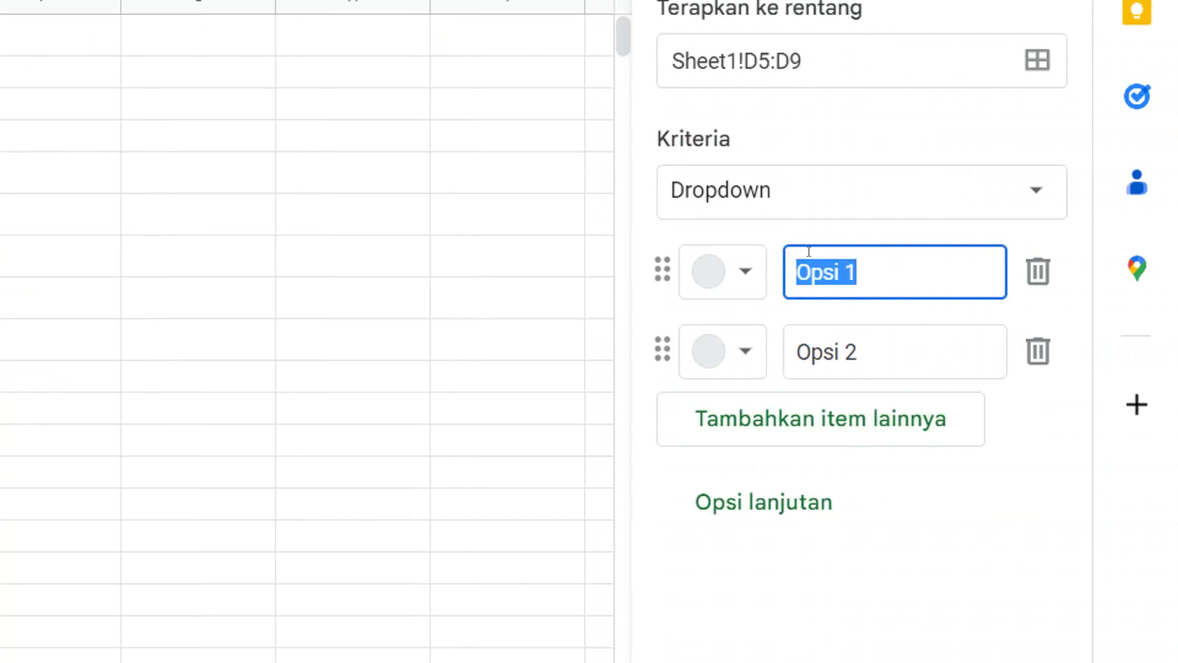
pyautogui.write('TA')
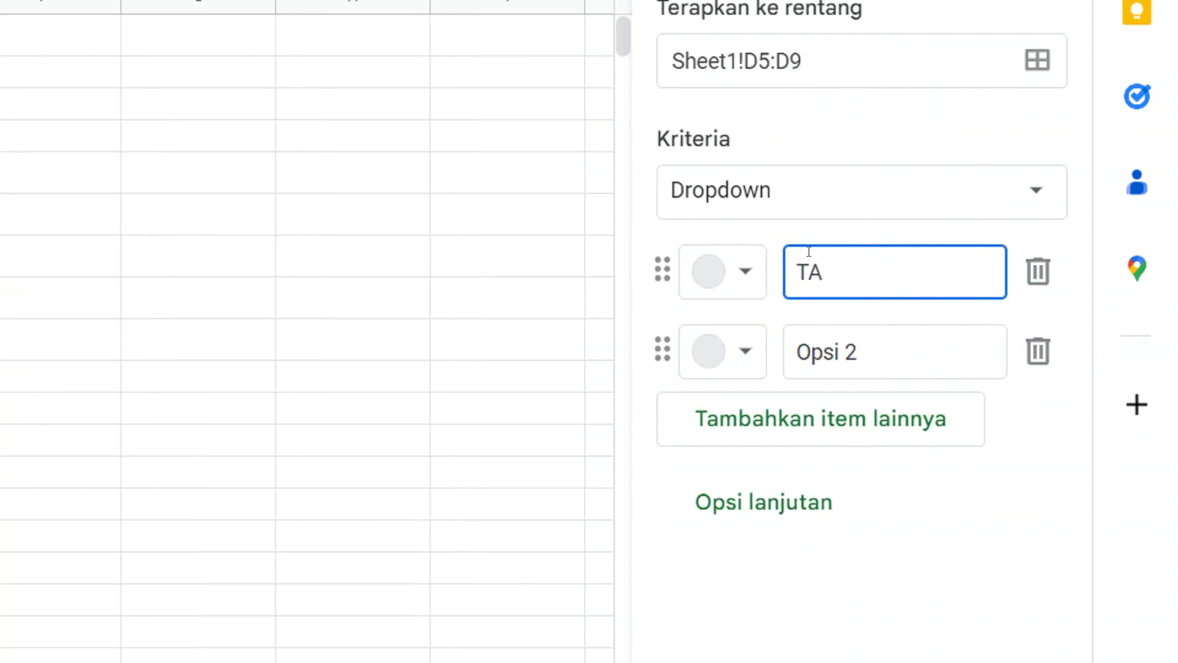
pyautogui.press('BackSpace')
pyautogui.press('BackSpace')
pyautogui.write('TI')
pyautogui.moveTo(868, 336); pyautogui.dragTo(782, 348)
pyautogui.write('S')
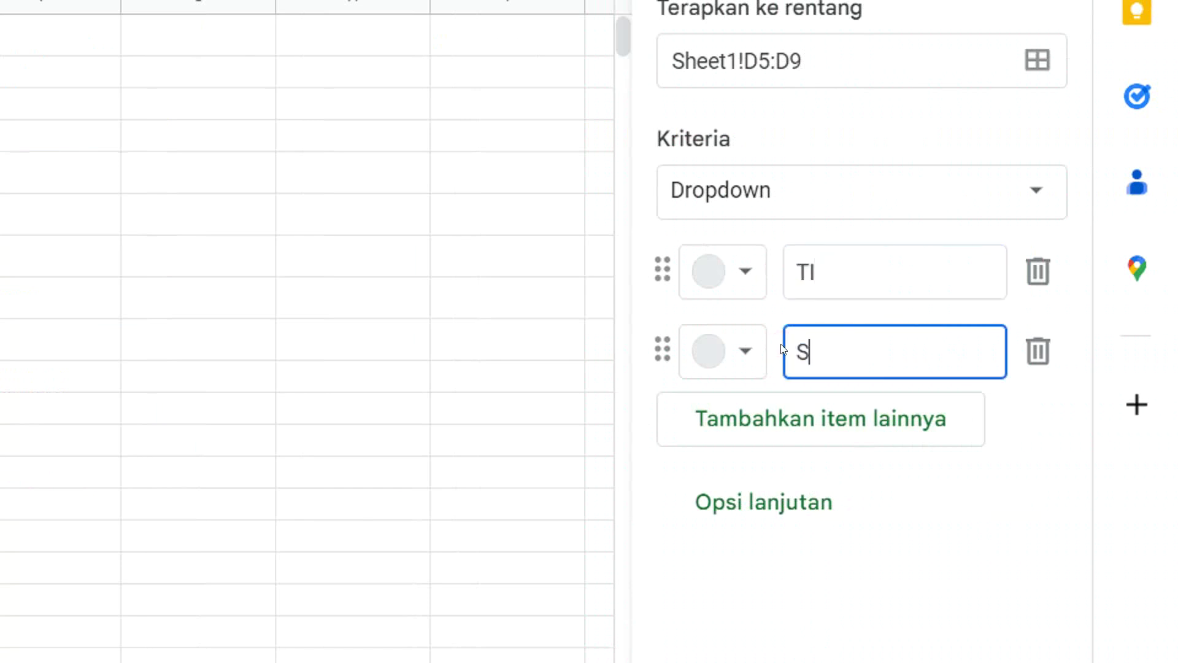
pyautogui.write('I')
# - Add MI and KA as the third and fourth dropdown options
pyautogui.click(859, 439)
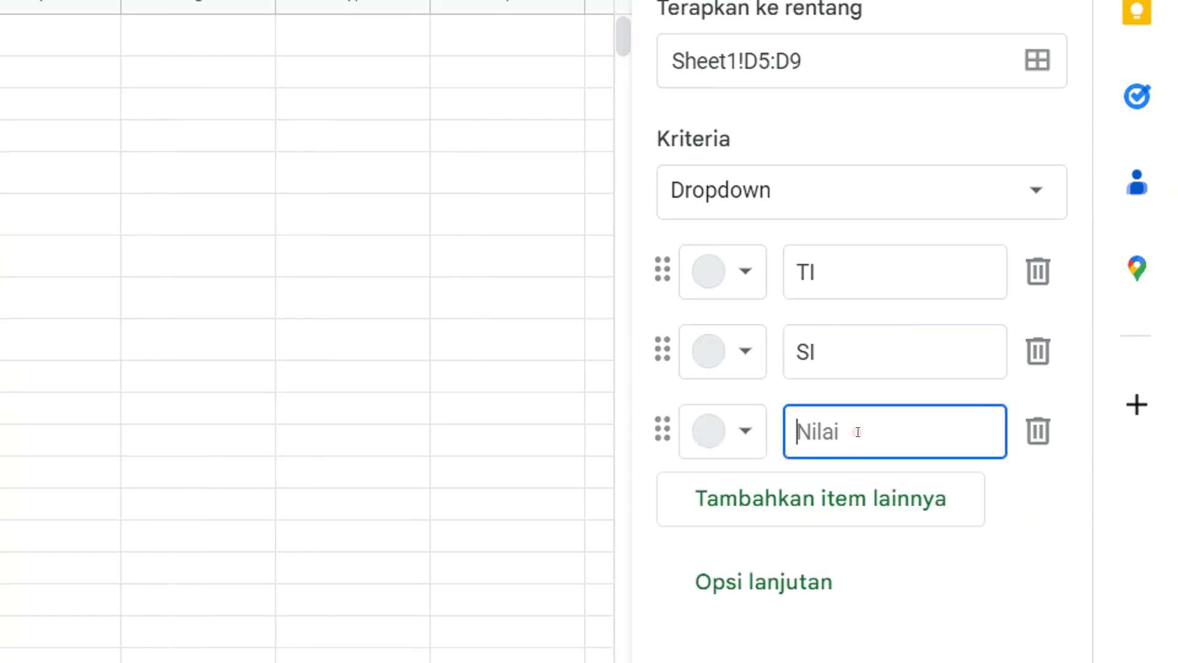
pyautogui.write('M')
pyautogui.write('I')
pyautogui.click(888, 500)
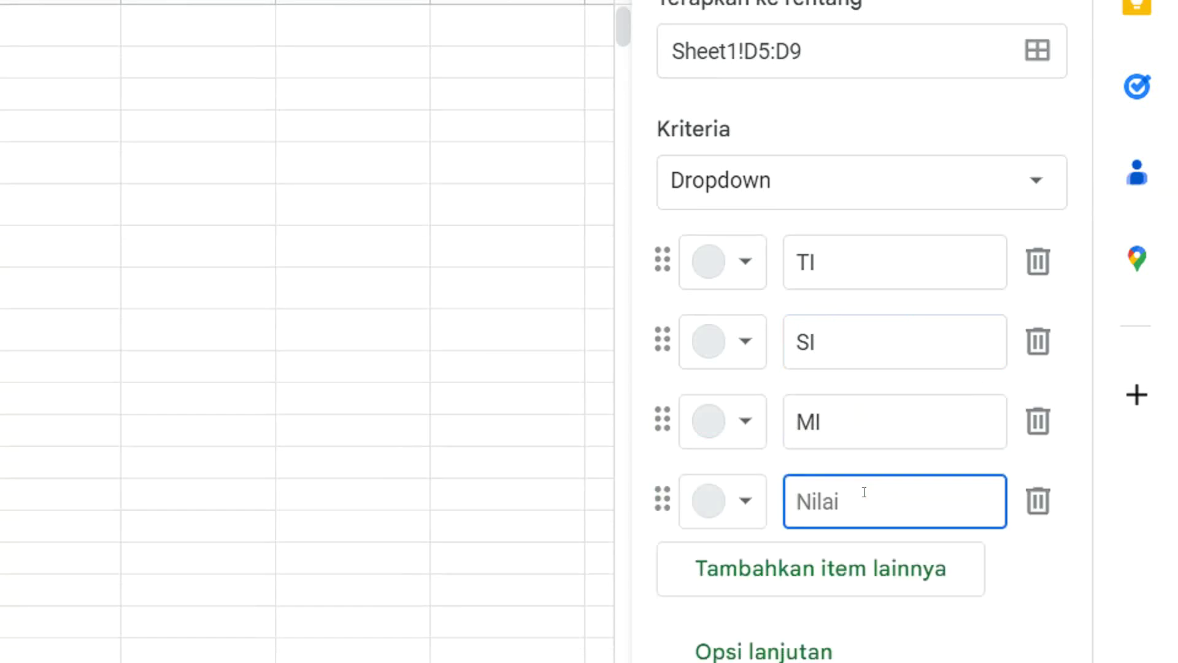
pyautogui.write('KA')
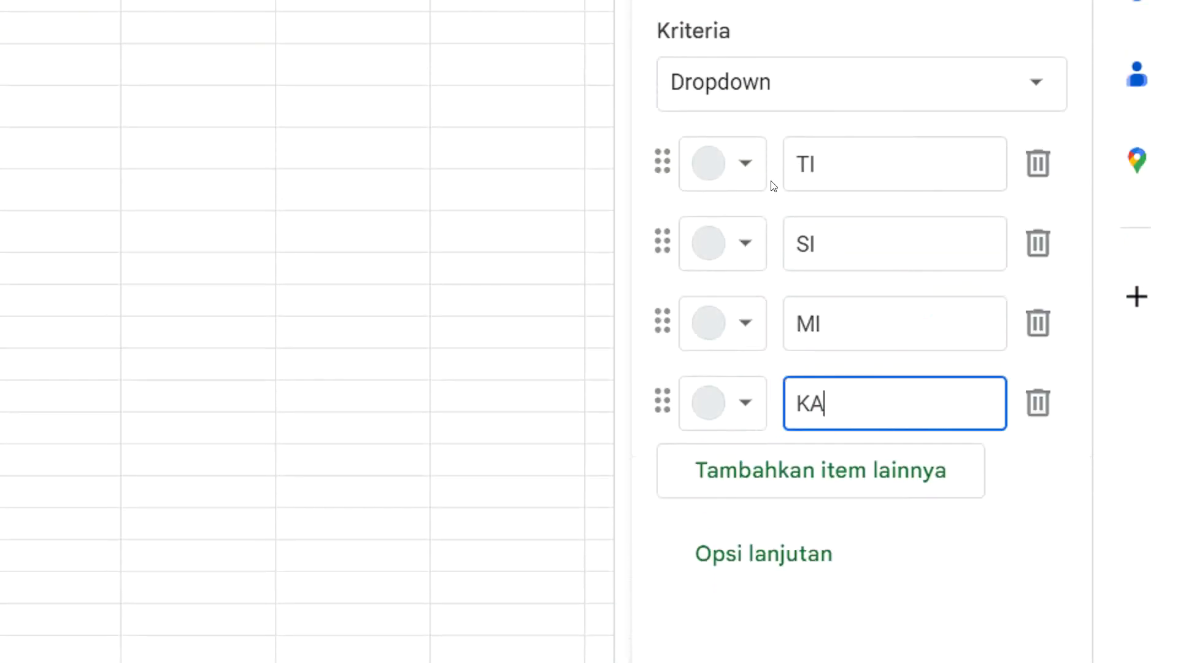
# - Colour the dropdown chips: TI green, SI red, MI brown and KA blue
pyautogui.click(749, 167)
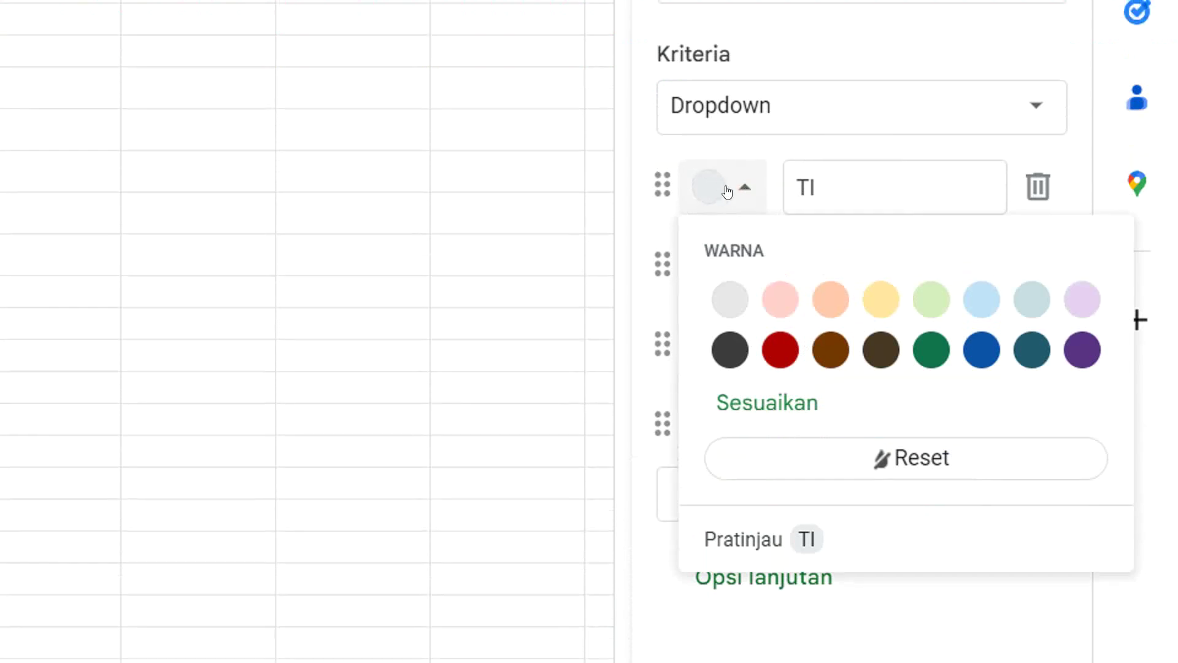
pyautogui.click(1081, 350)
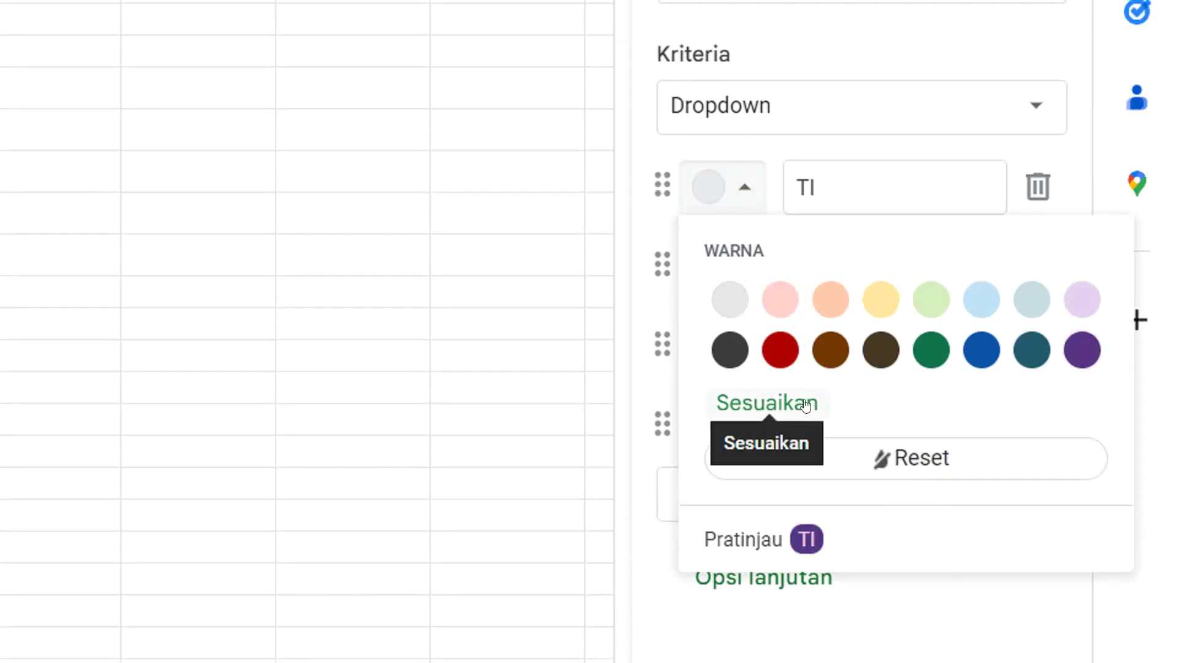
pyautogui.click(932, 351)
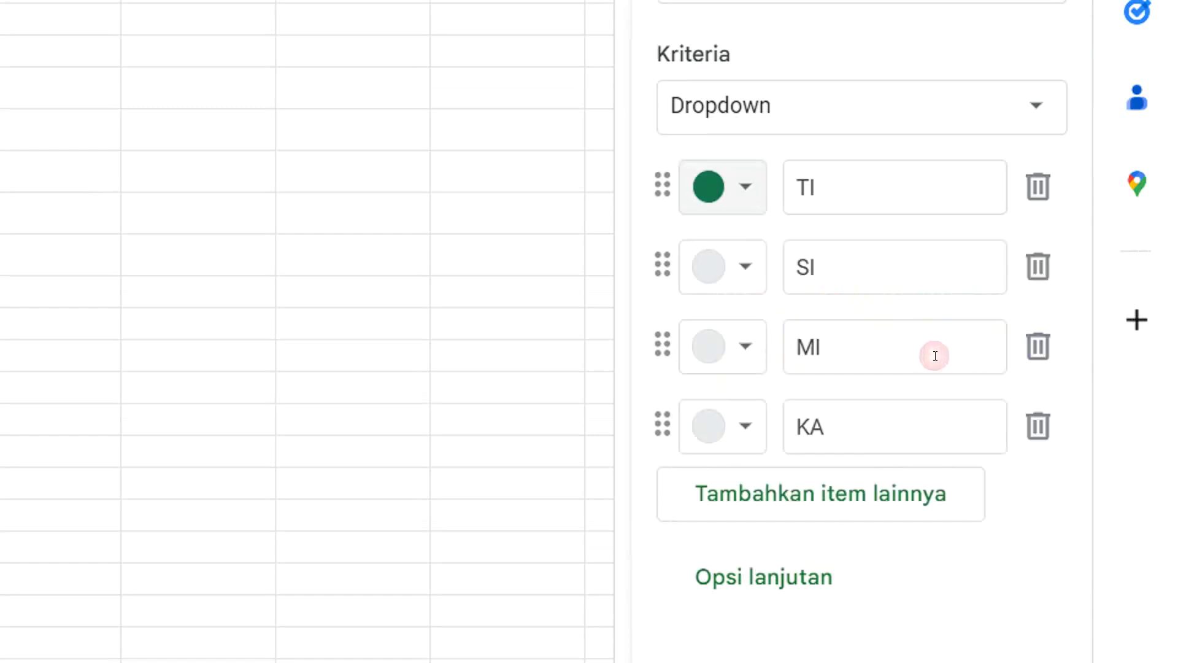
pyautogui.click(752, 271)
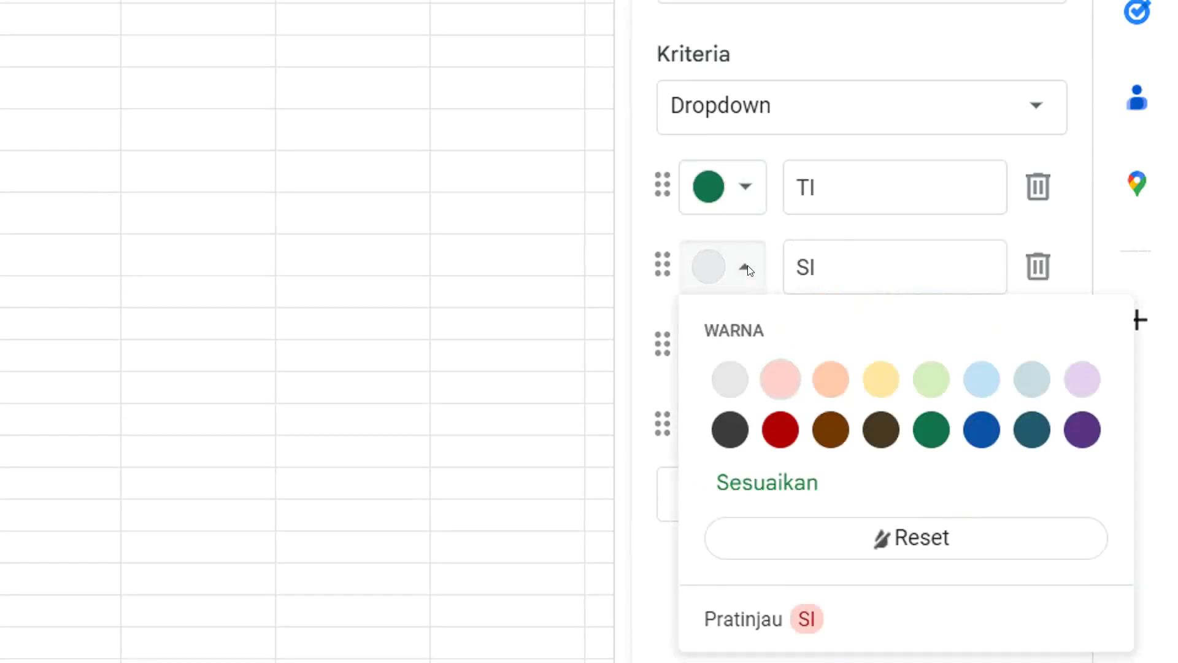
pyautogui.click(781, 430)
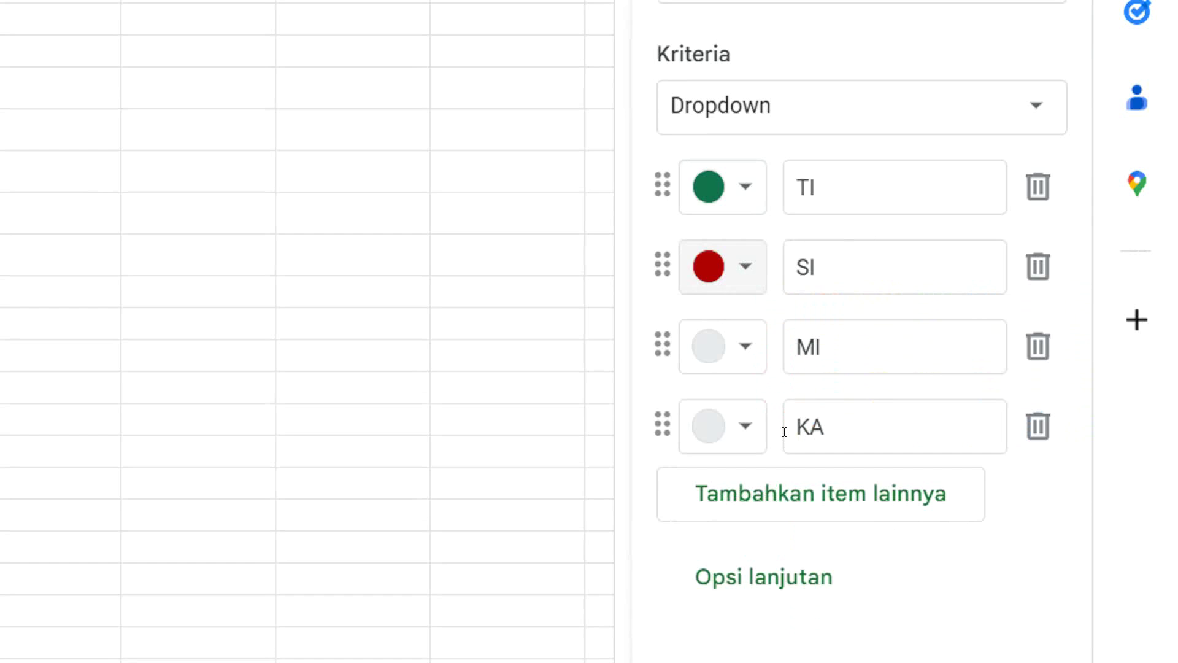
pyautogui.click(747, 351)
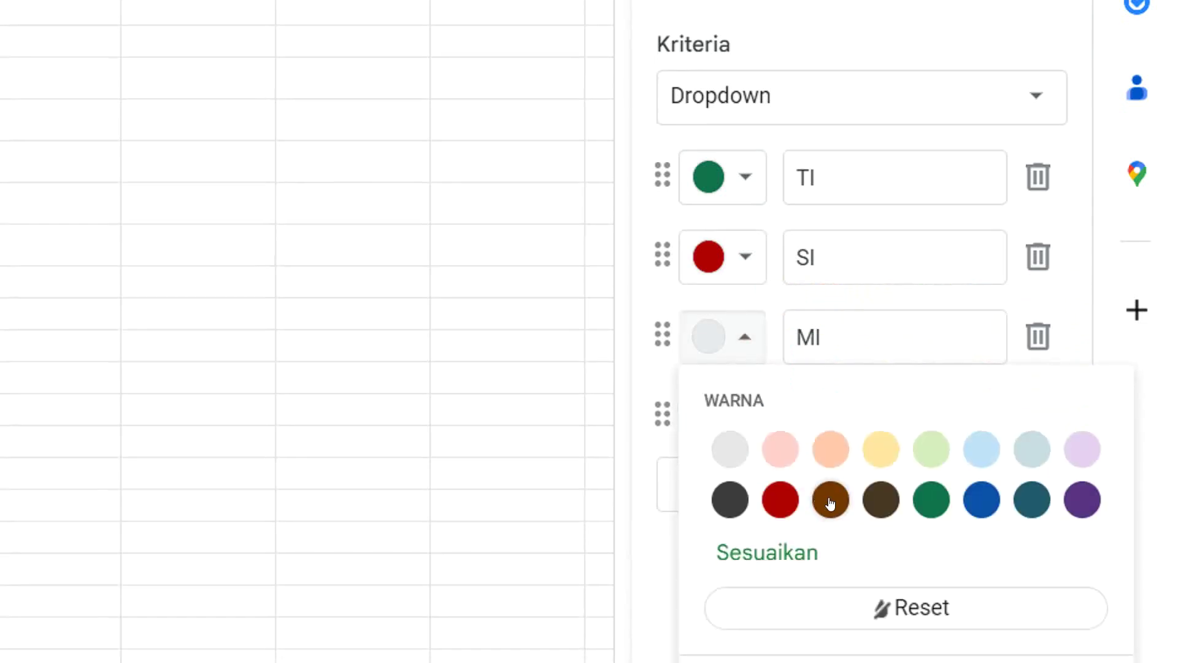
pyautogui.click(821, 502)
pyautogui.click(754, 436)
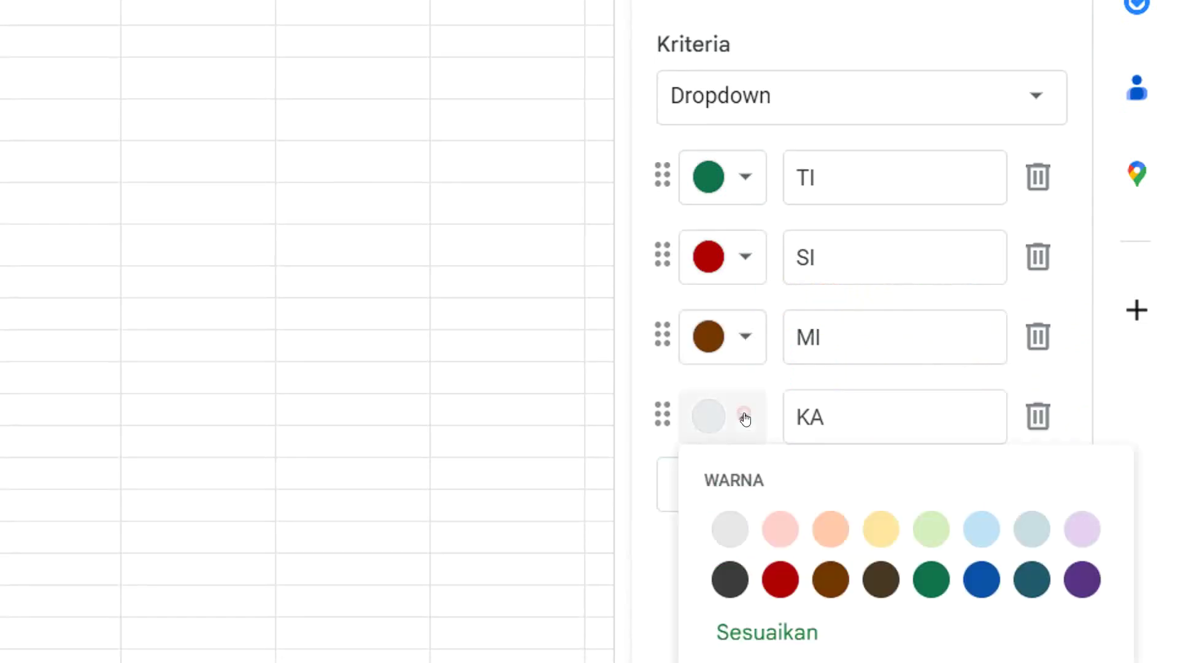
pyautogui.scroll(-2, 899, 499)
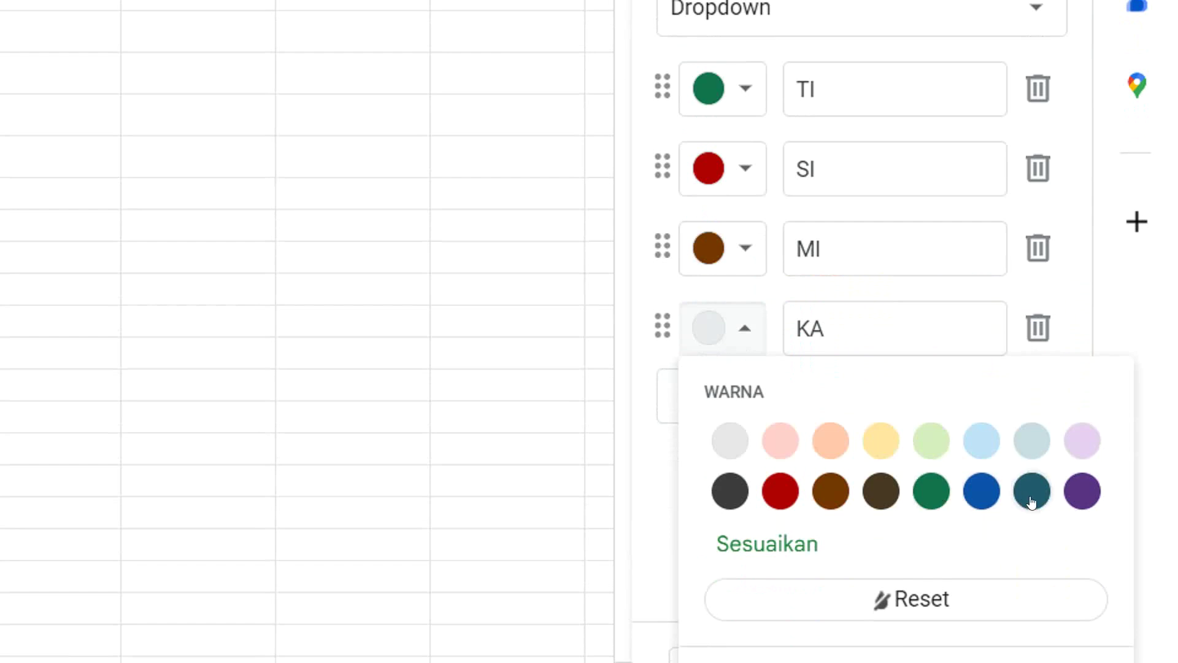
pyautogui.click(986, 498)
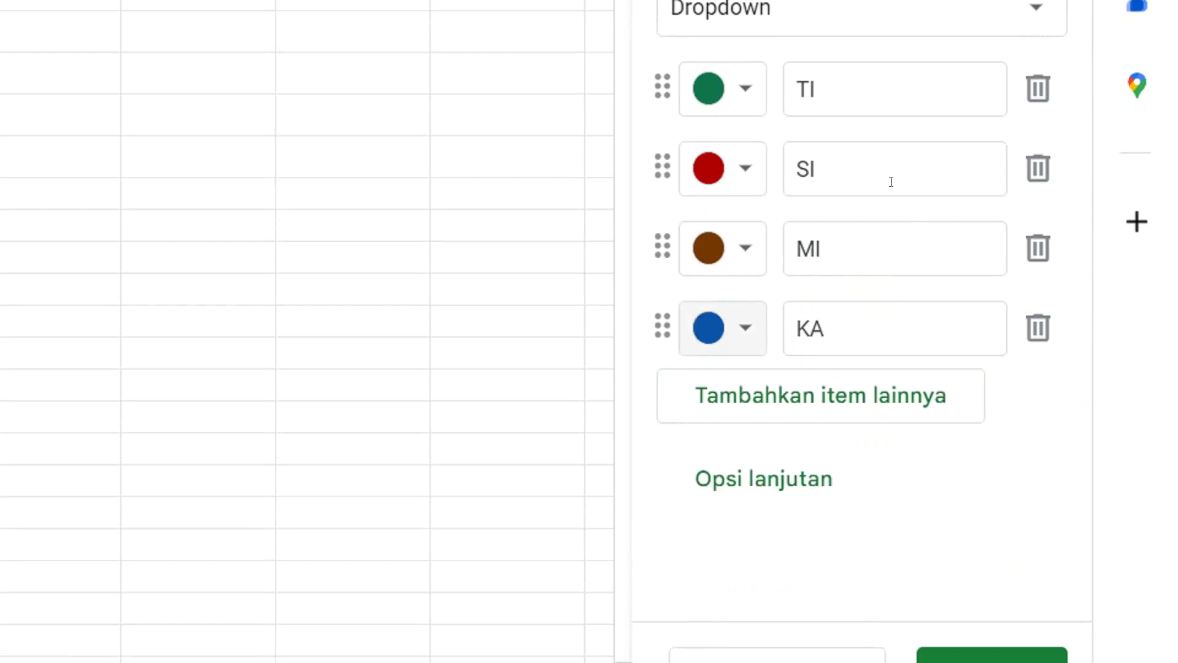
pyautogui.scroll(2, 650, 245)
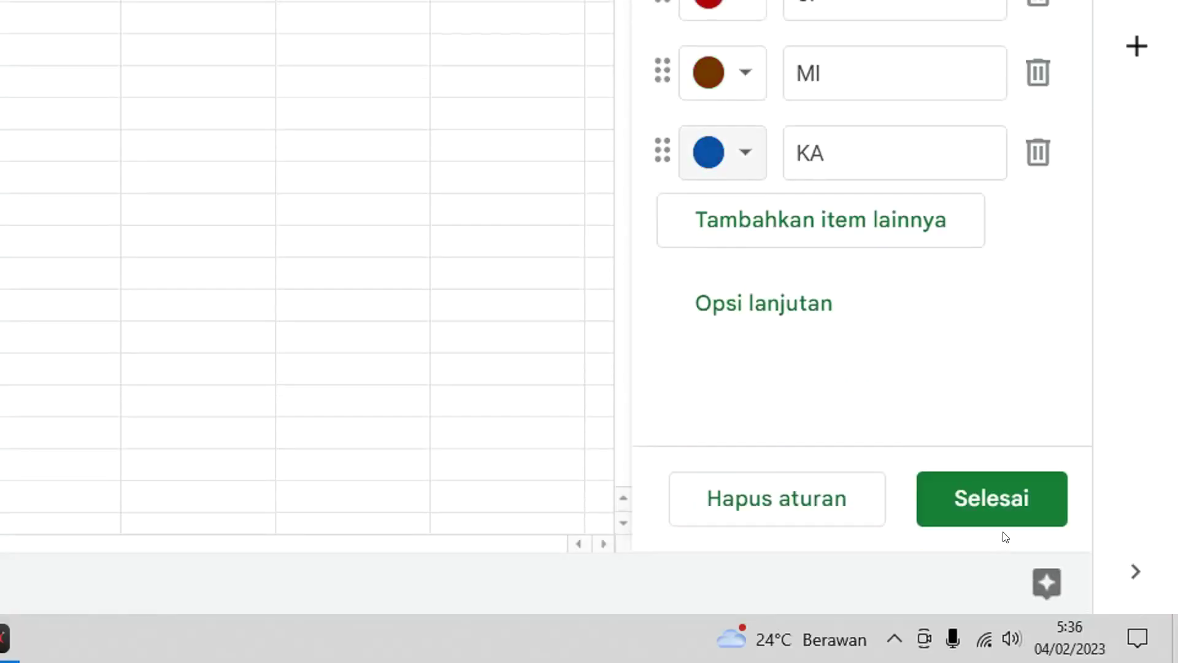
# - Save the dropdown rule, then pick TI for JAKARTA PUSAT and SI for JAWA BARAT
pyautogui.click(991, 501)
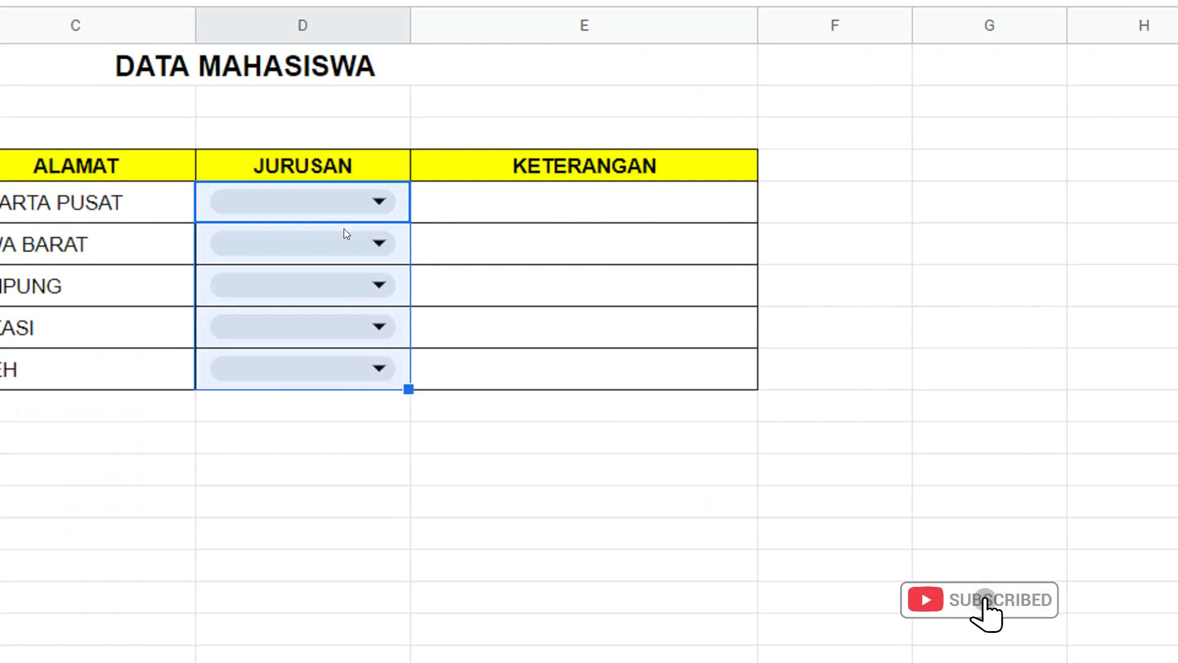
pyautogui.click(375, 197)
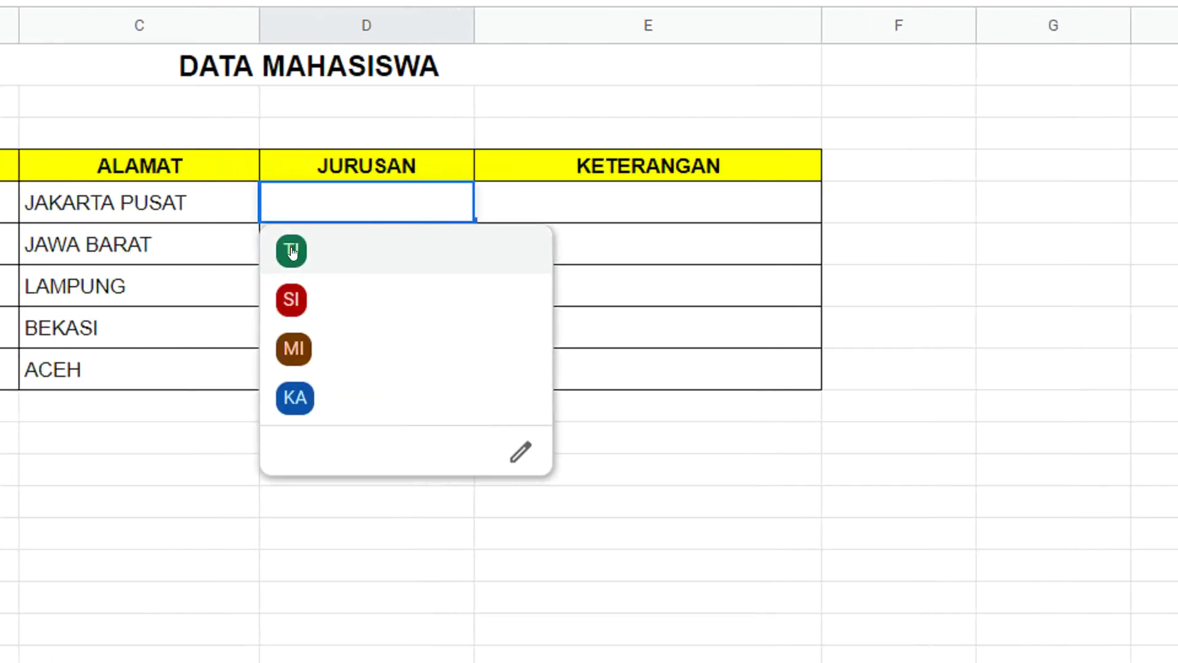
pyautogui.click(292, 260)
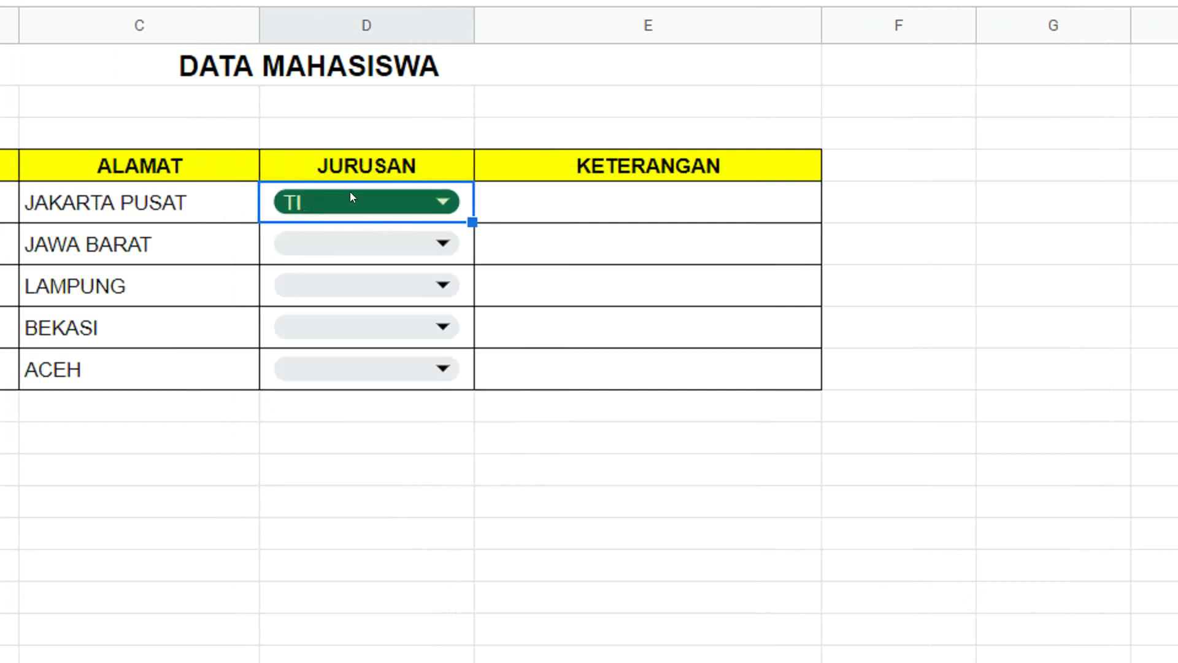
pyautogui.click(434, 243)
pyautogui.click(297, 338)
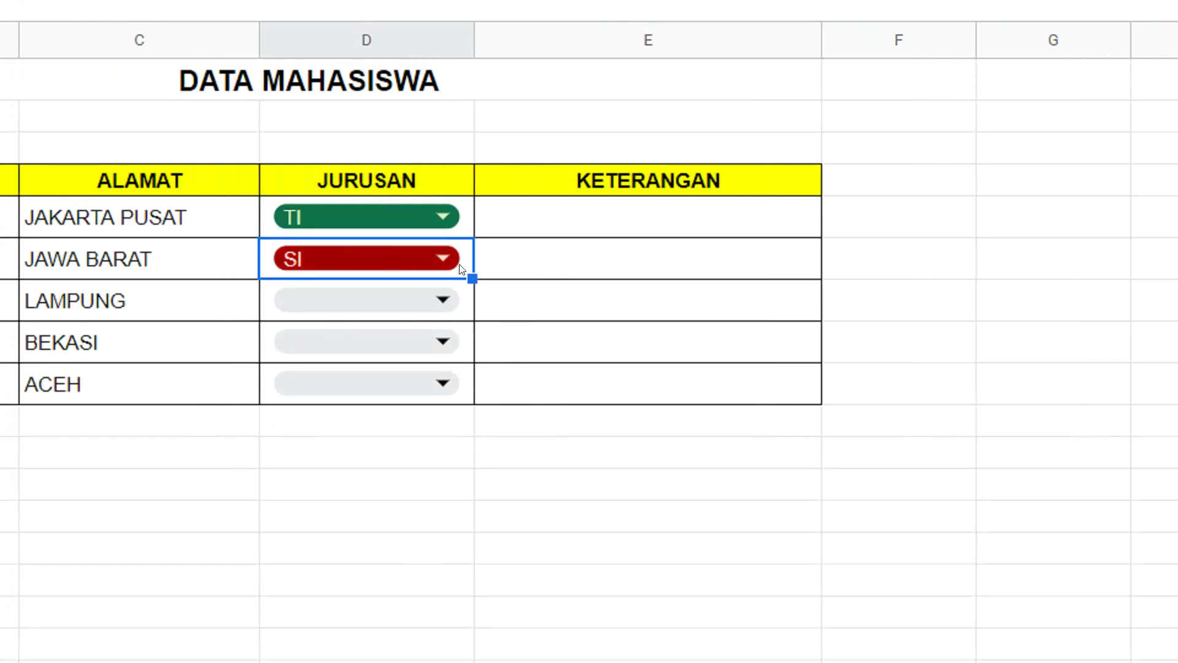
# - Clear the TI entry from JAKARTA PUSAT's JURUSAN cell, leaving it blank
pyautogui.doubleClick(434, 210)
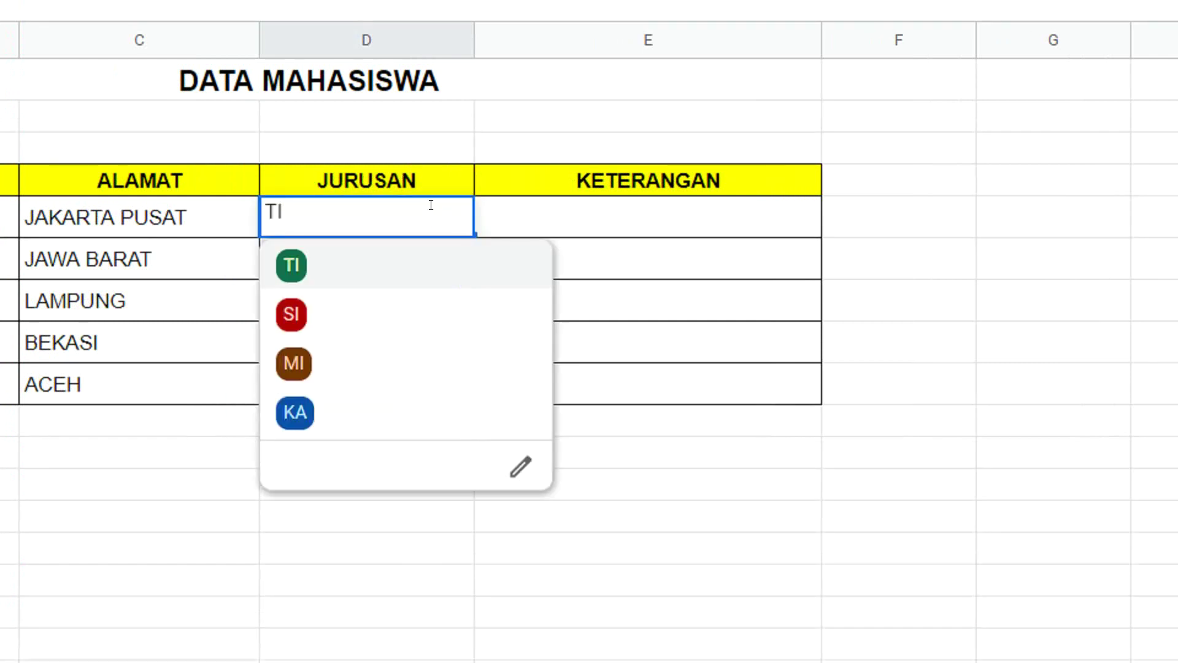
pyautogui.press('BackSpace')
pyautogui.press('BackSpace')
pyautogui.press('Return')
pyautogui.click(431, 205)
pyautogui.write('T')
pyautogui.press('BackSpace')
pyautogui.click(836, 496)
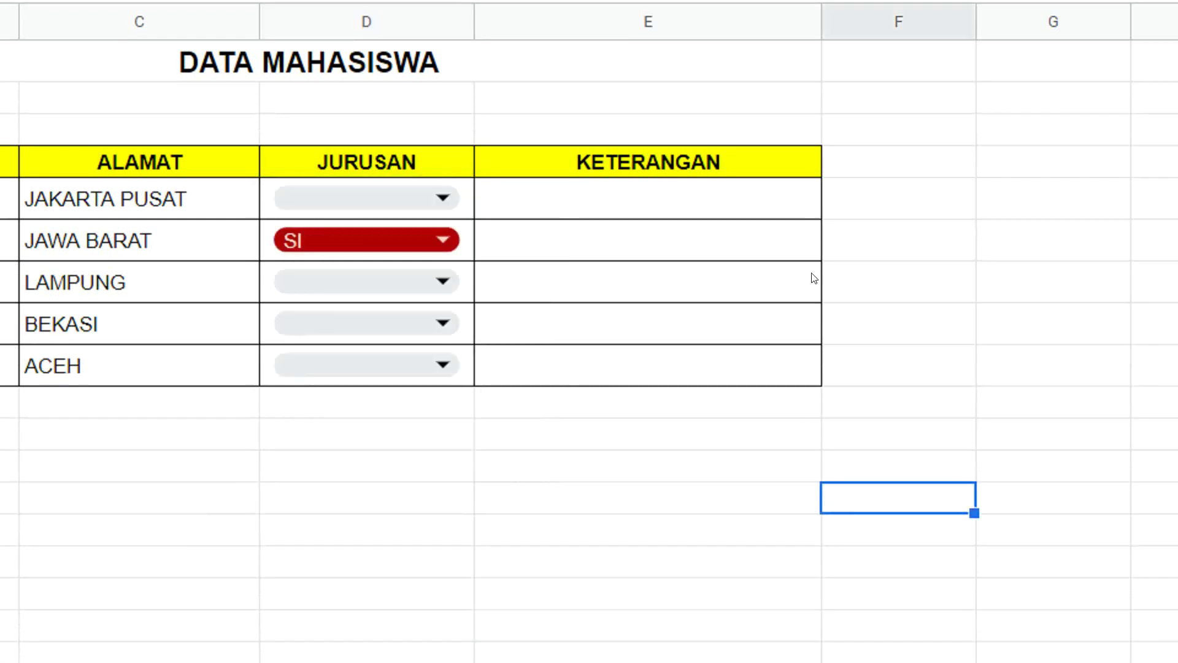
# - Reopen the JURUSAN dropdown rule, check the TI colour palette without changes, and close data validation
pyautogui.click(858, 167)
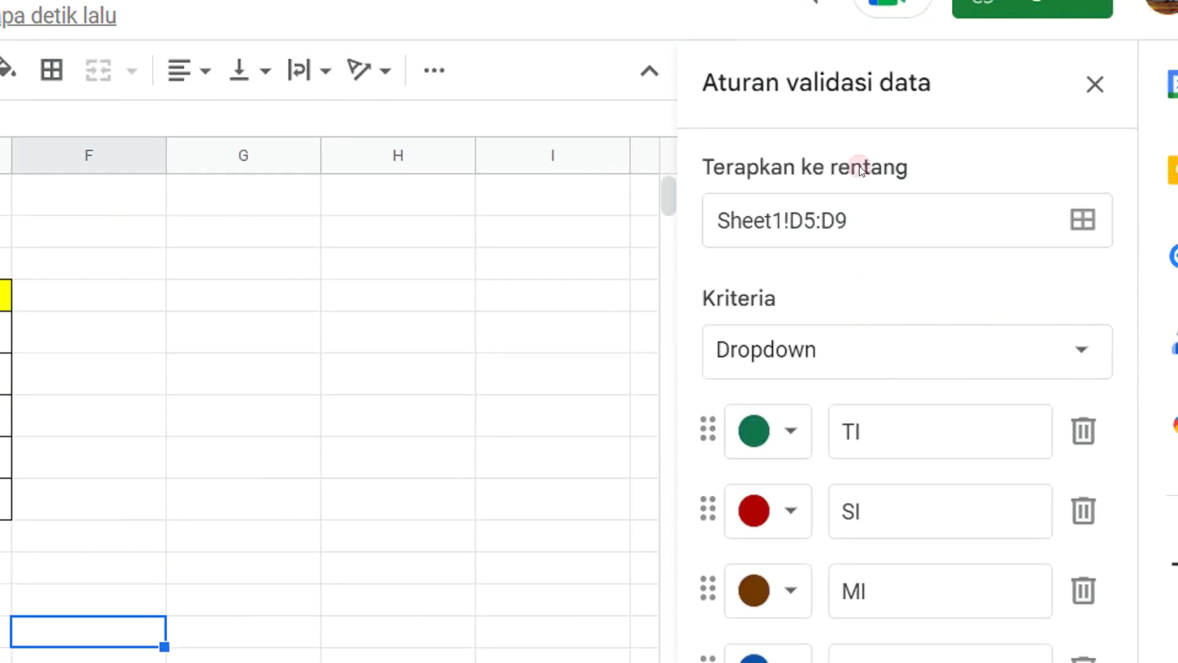
pyautogui.click(781, 419)
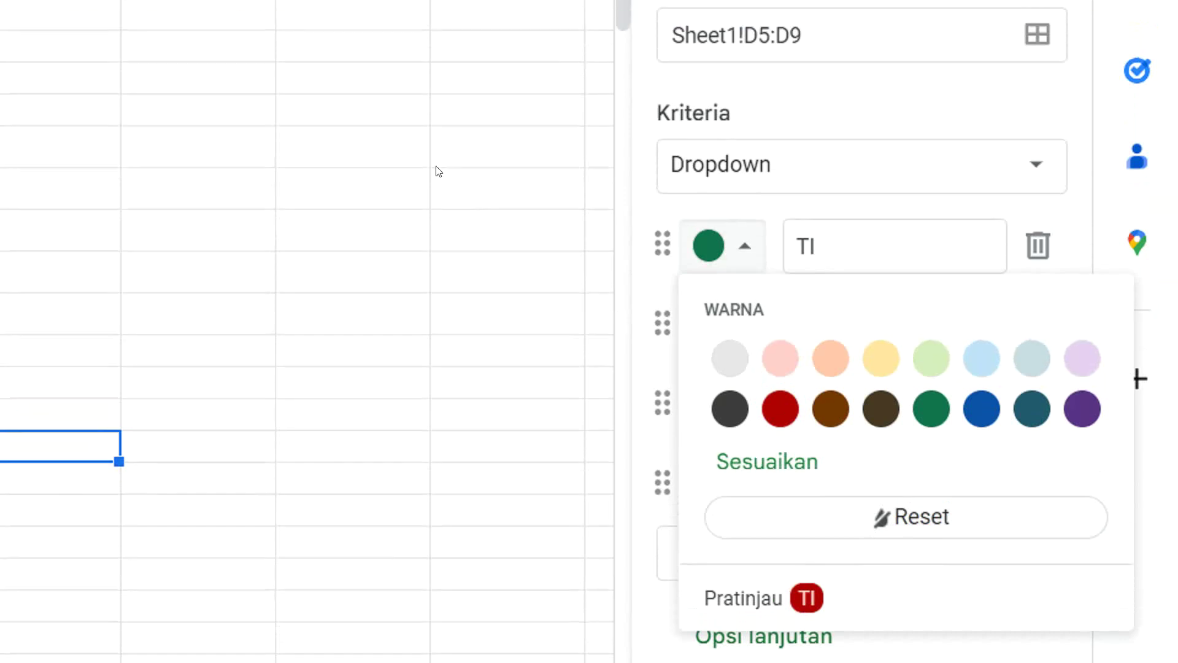
pyautogui.click(439, 171)
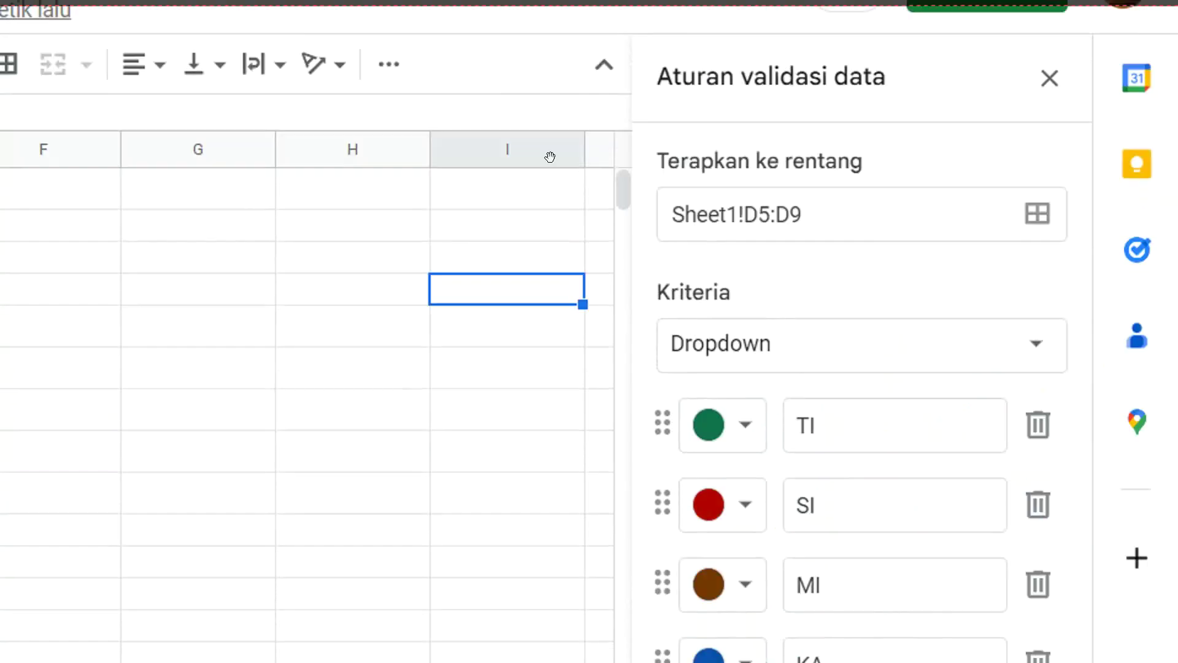
pyautogui.click(1049, 118)
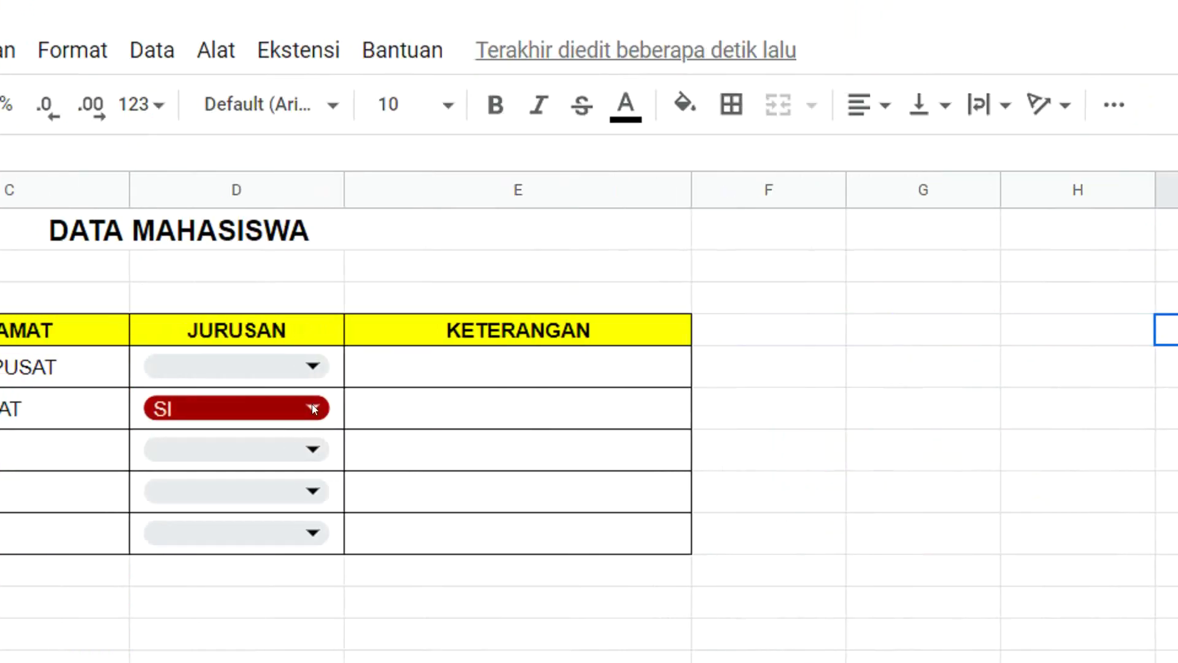
# - Delete the SI value from JAWA BARAT so all five JURUSAN cells are empty, then select E5
pyautogui.click(312, 408)
pyautogui.press('BackSpace')
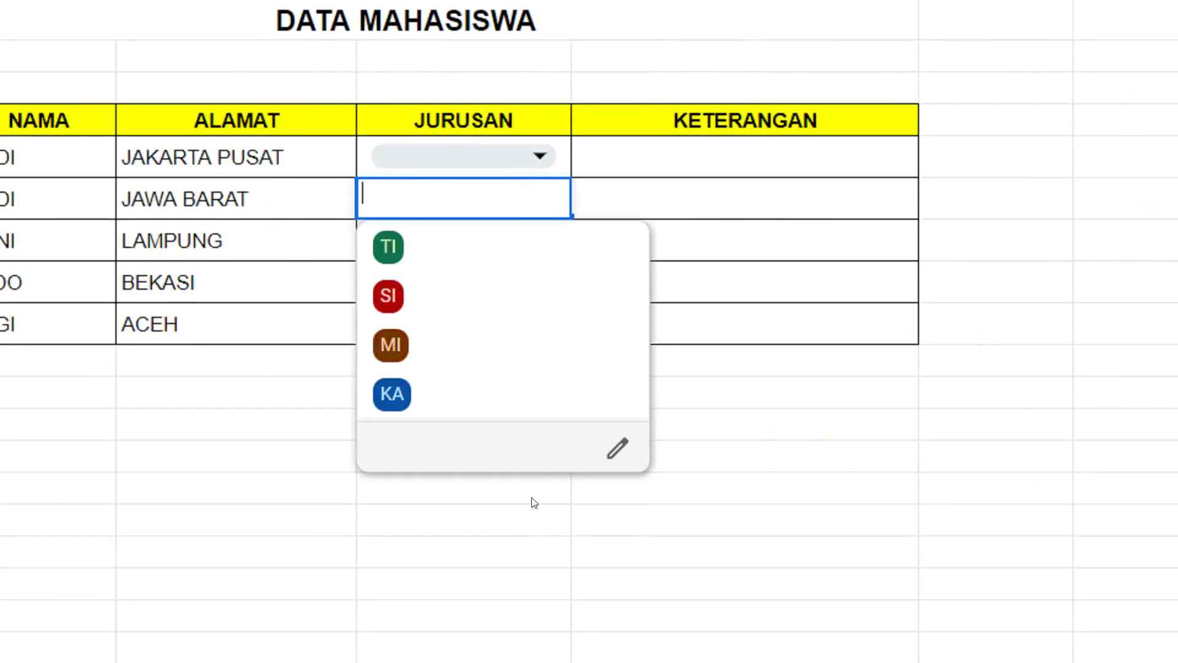
pyautogui.click(489, 502)
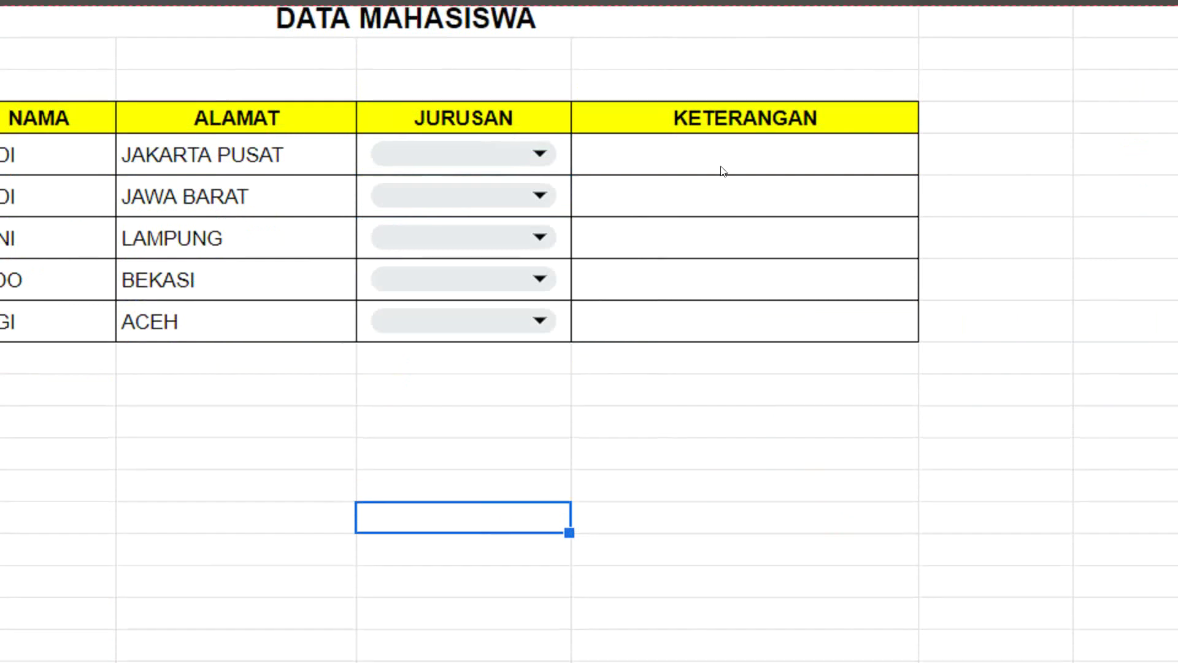
pyautogui.click(720, 166)
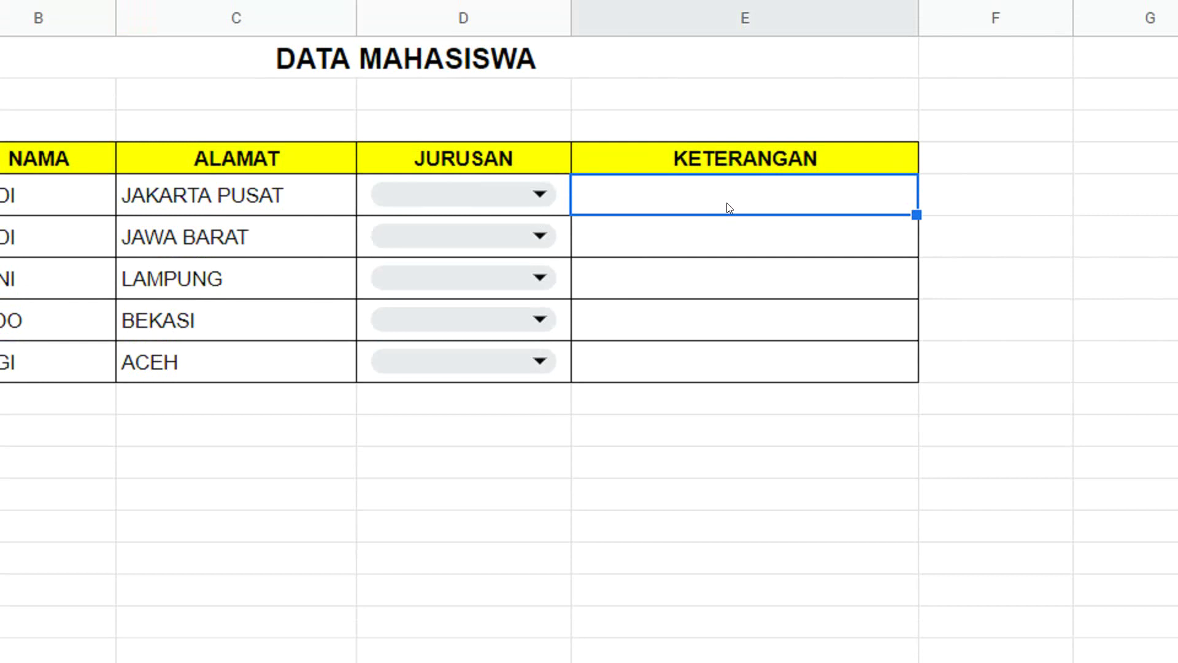
# - Start E5's formula as =IF(D5="TI";"TEKNOLOGI INFORMASI", fixing the stray reference and semicolon
pyautogui.write('=')
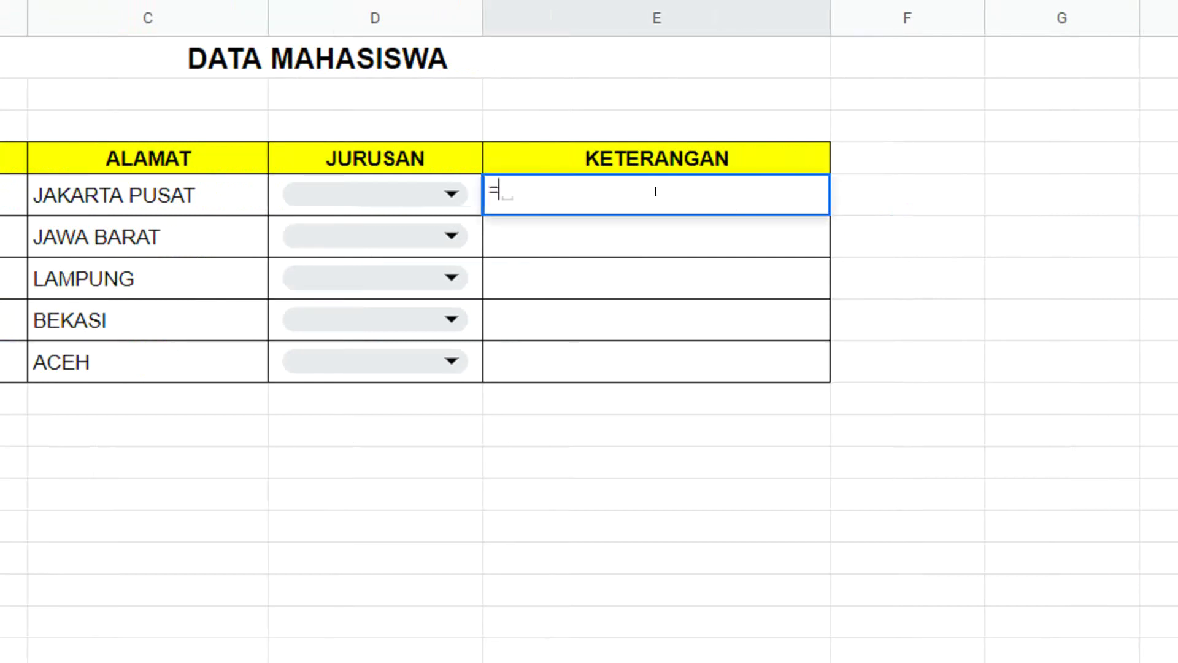
pyautogui.write('IF')
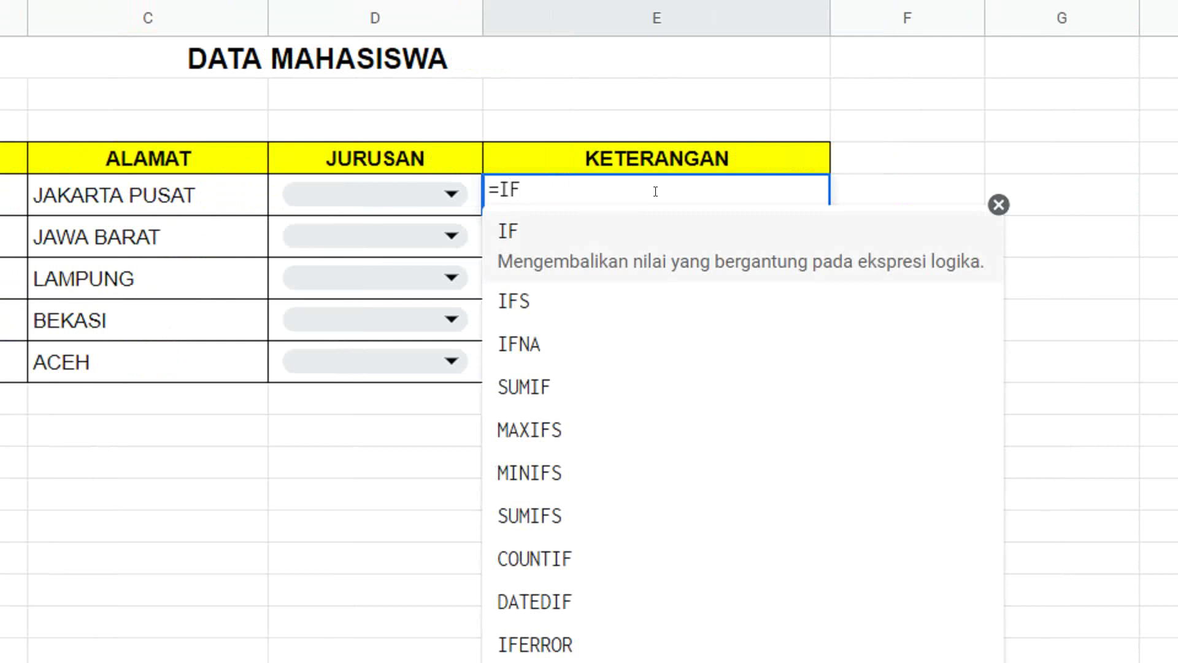
pyautogui.write('(')
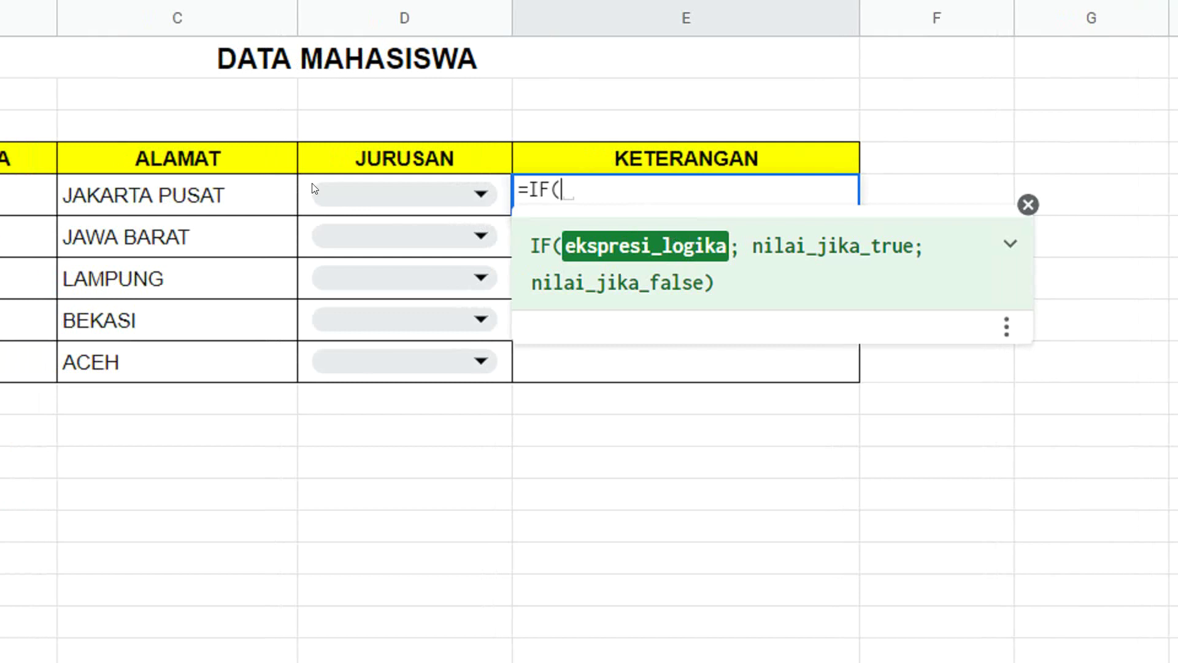
pyautogui.click(314, 187)
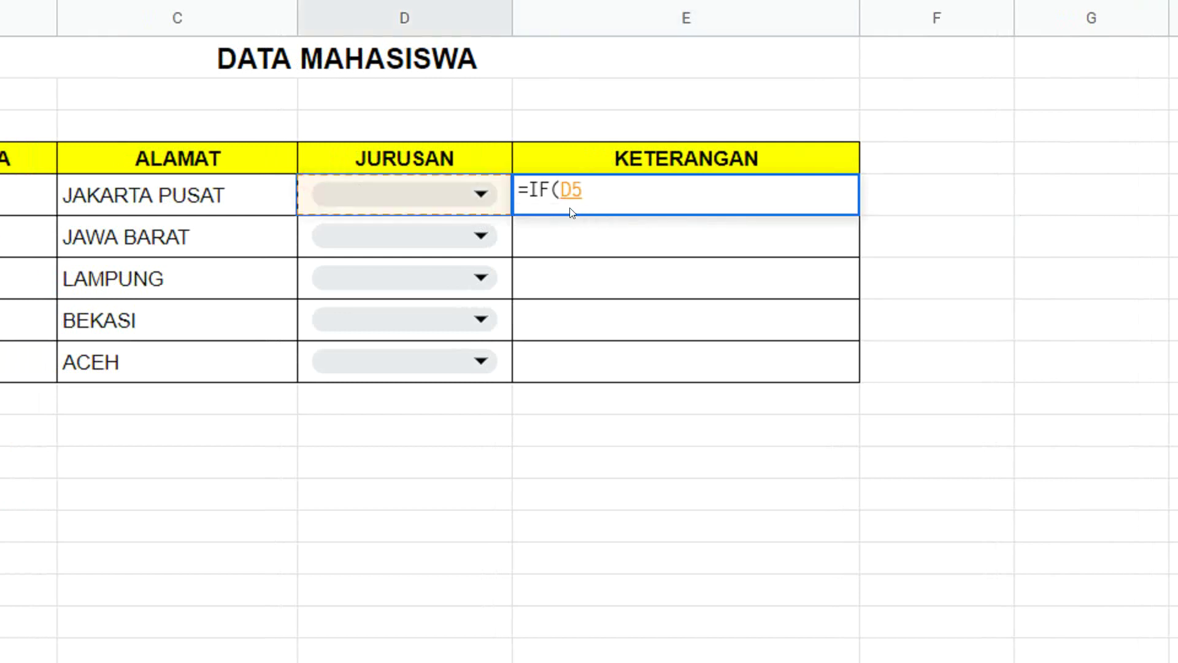
pyautogui.write('=')
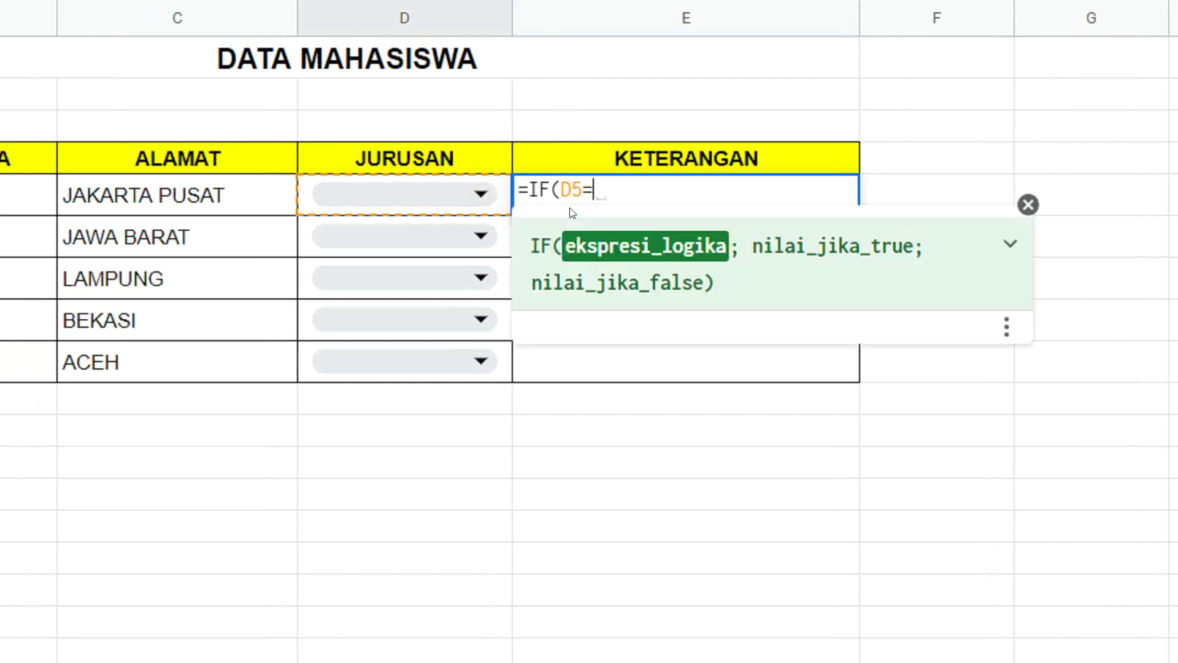
pyautogui.click(480, 197)
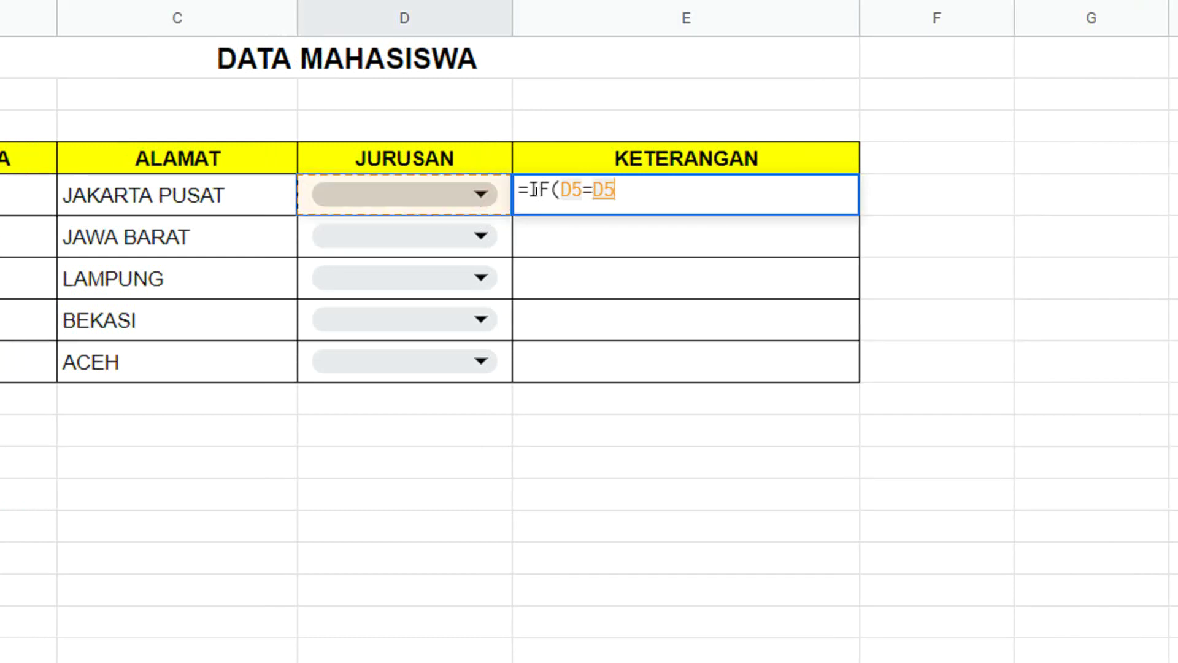
pyautogui.press('BackSpace')
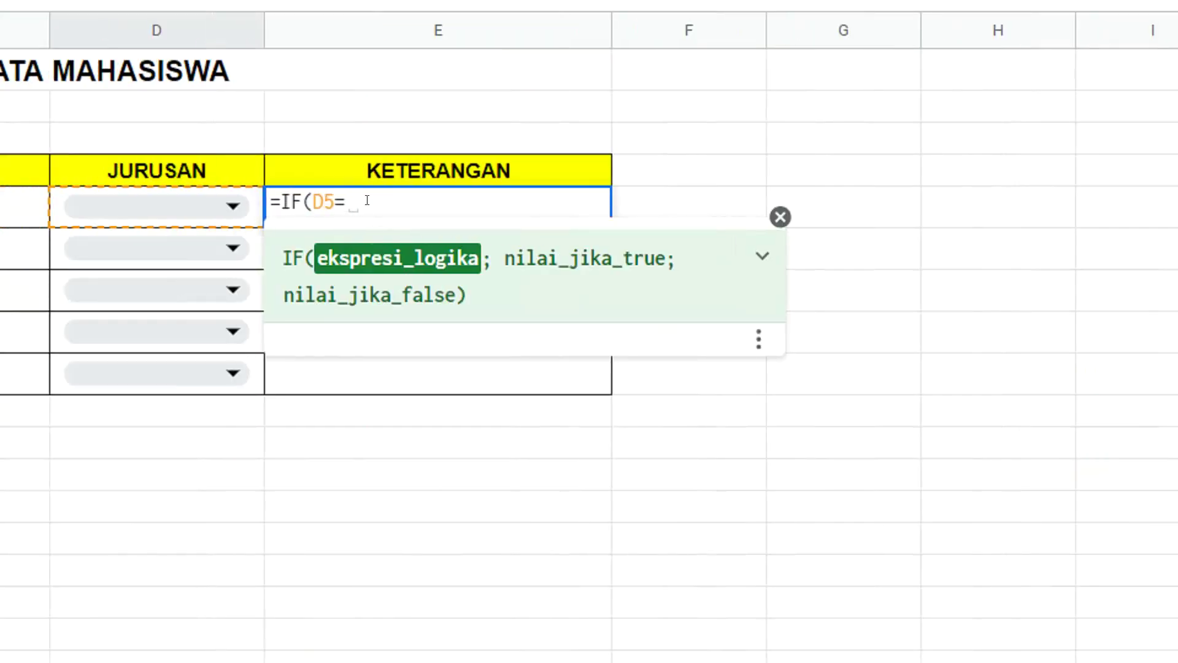
pyautogui.write('"')
pyautogui.write('TI')
pyautogui.write('"')
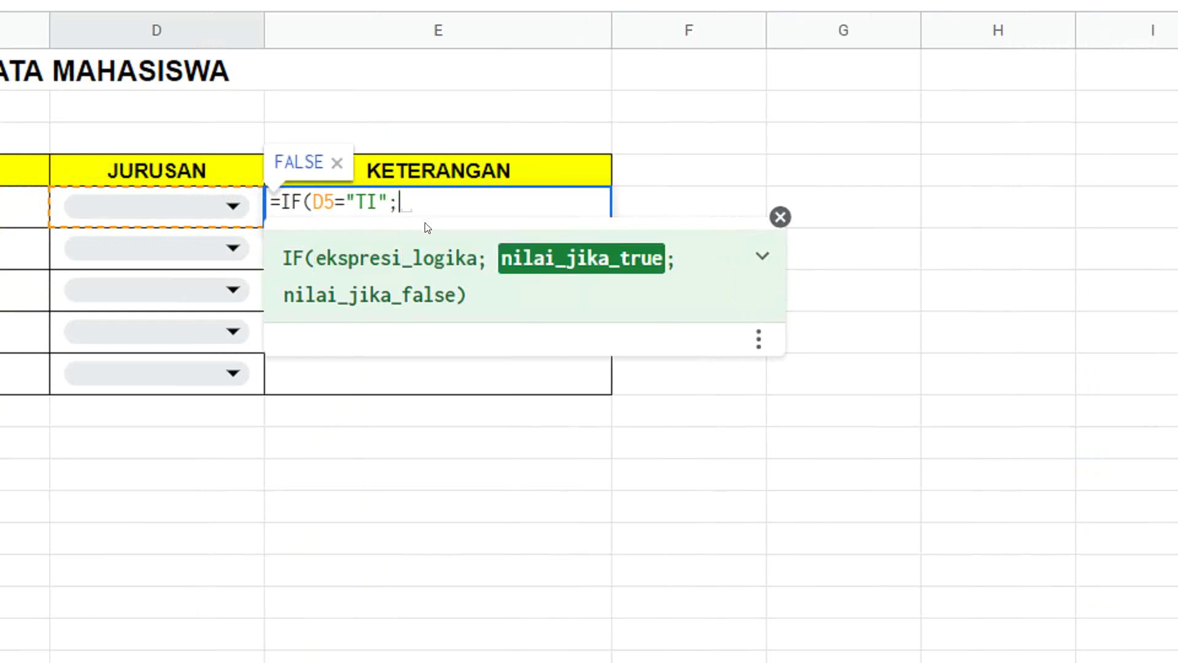
pyautogui.write('"')
pyautogui.write('TEKNO')
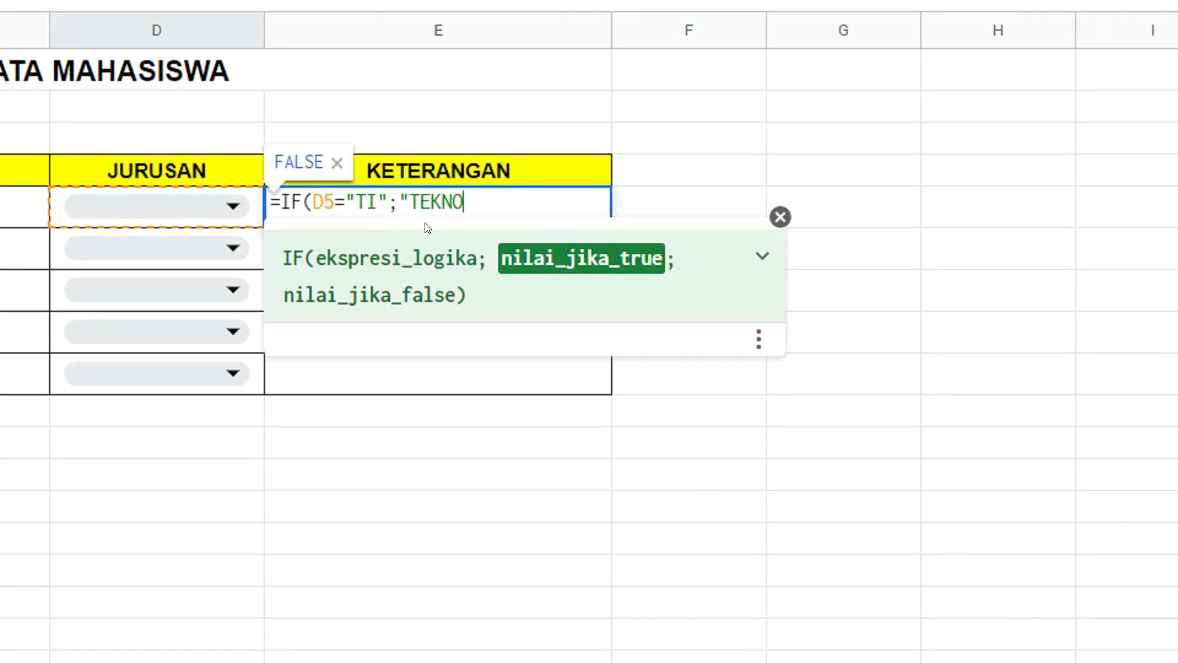
pyautogui.write('LOGI')
pyautogui.write(' INFORM')
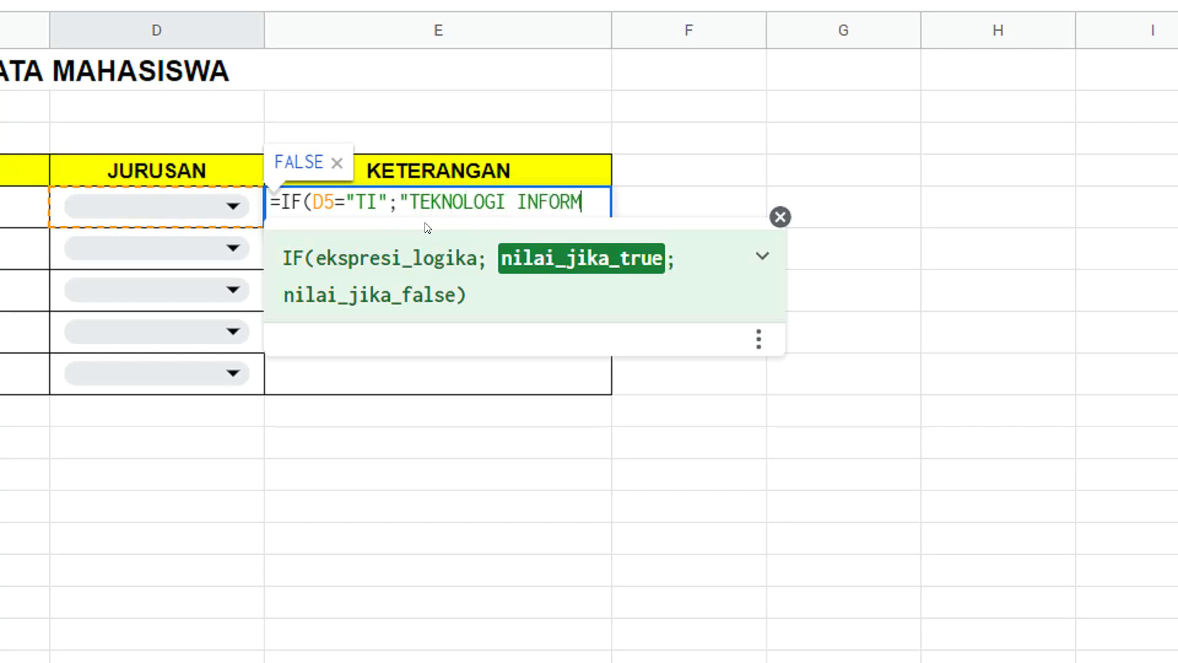
pyautogui.write('ASI')
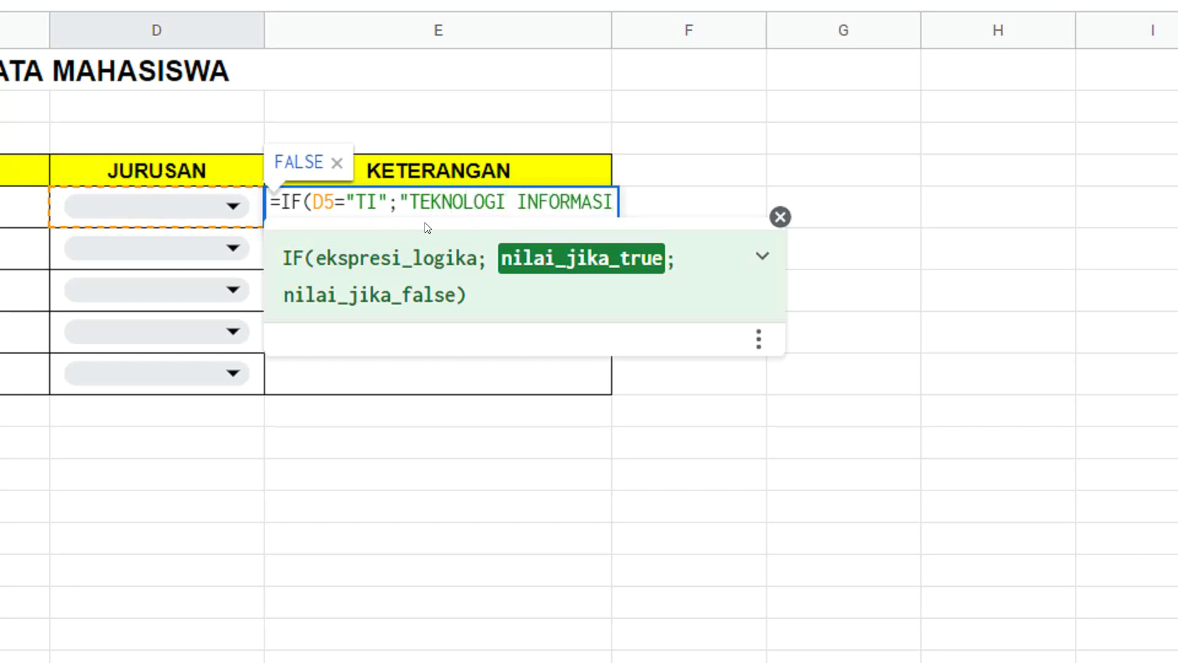
pyautogui.write(';')
pyautogui.press('BackSpace')
pyautogui.write('"')
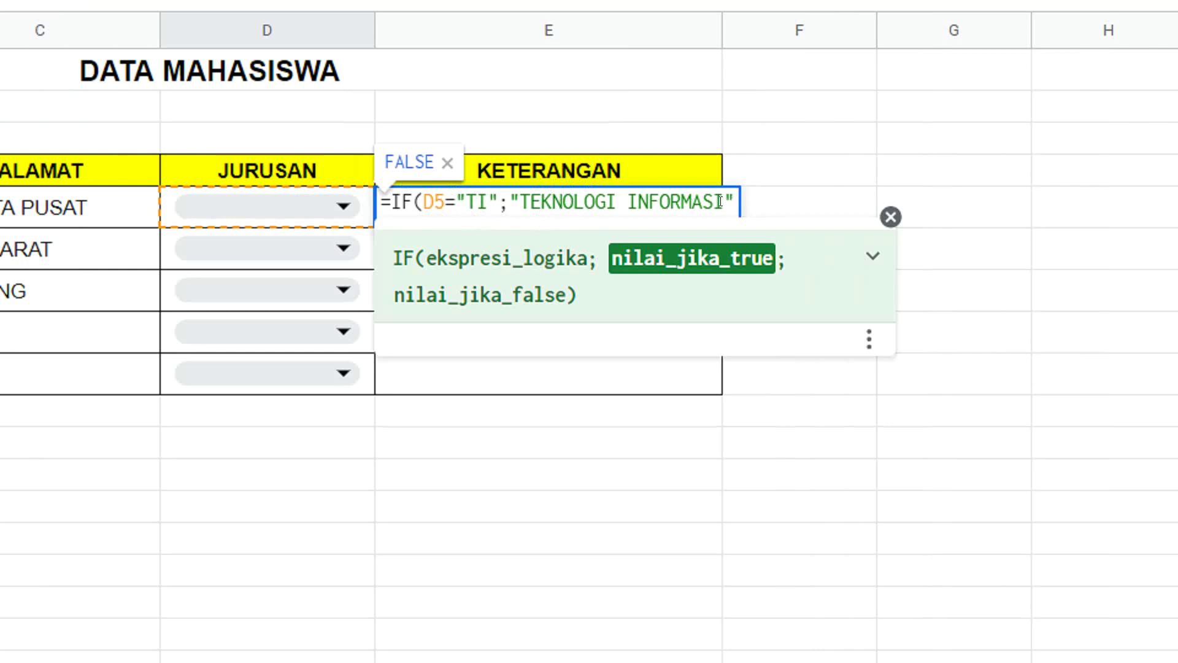
# - Extend the E5 formula with ;IF(D5="SI";"SISTEM INFORMASI" and begin the MI check
pyautogui.write(';')
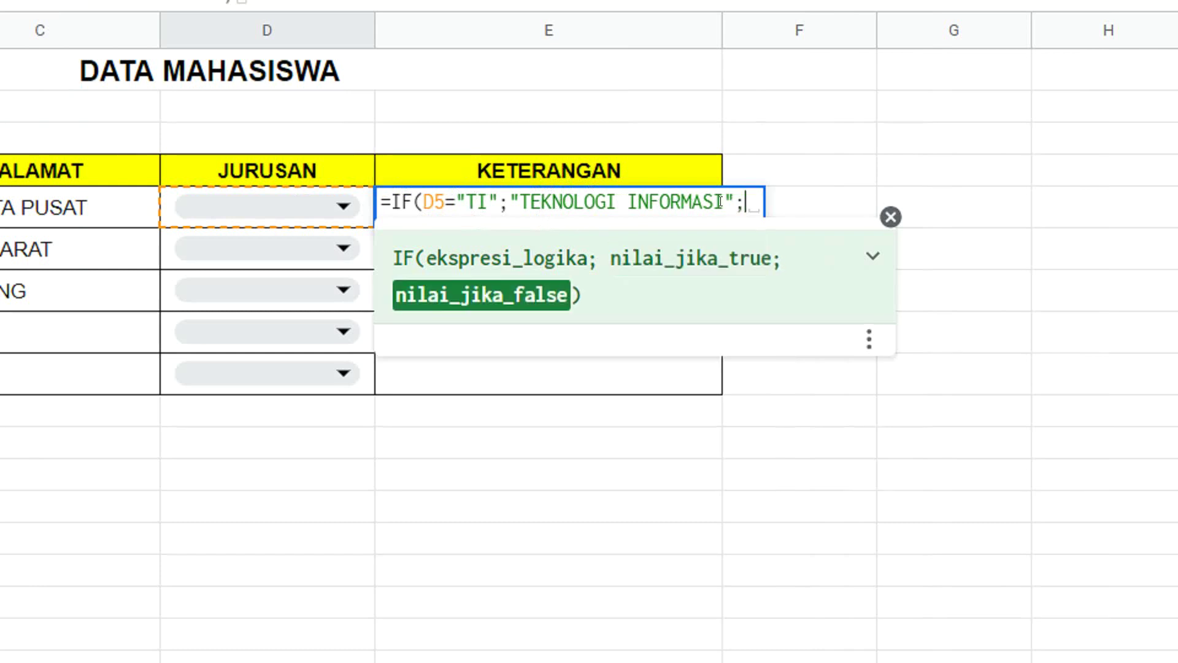
pyautogui.write('IF(')
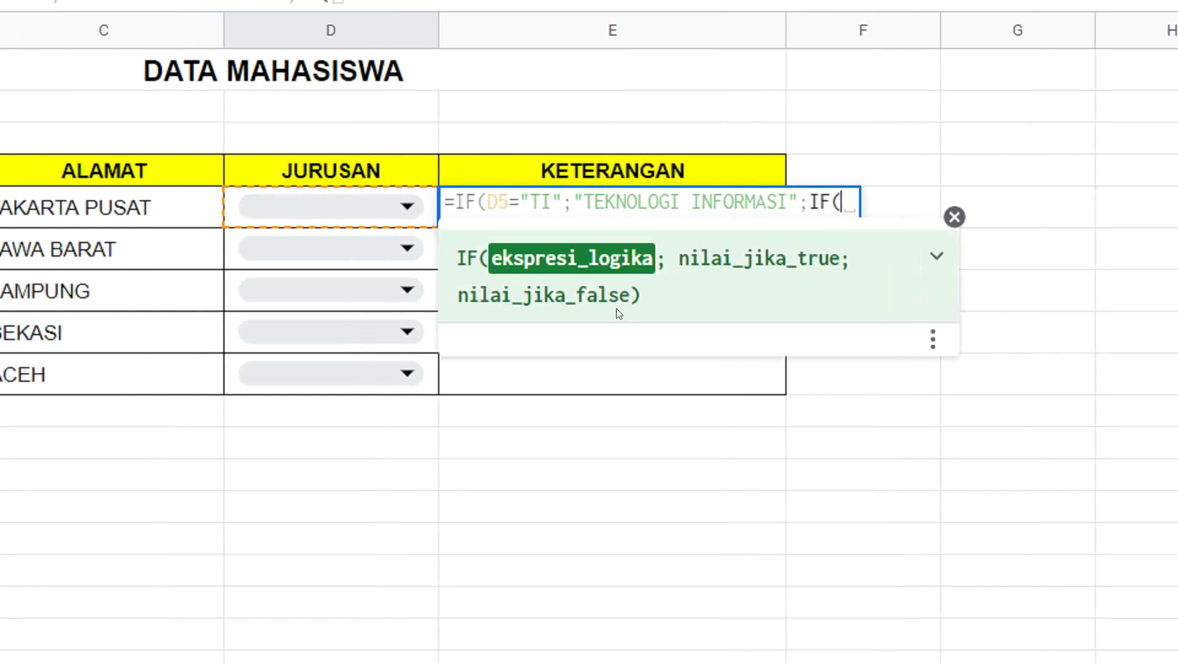
pyautogui.write('D5')
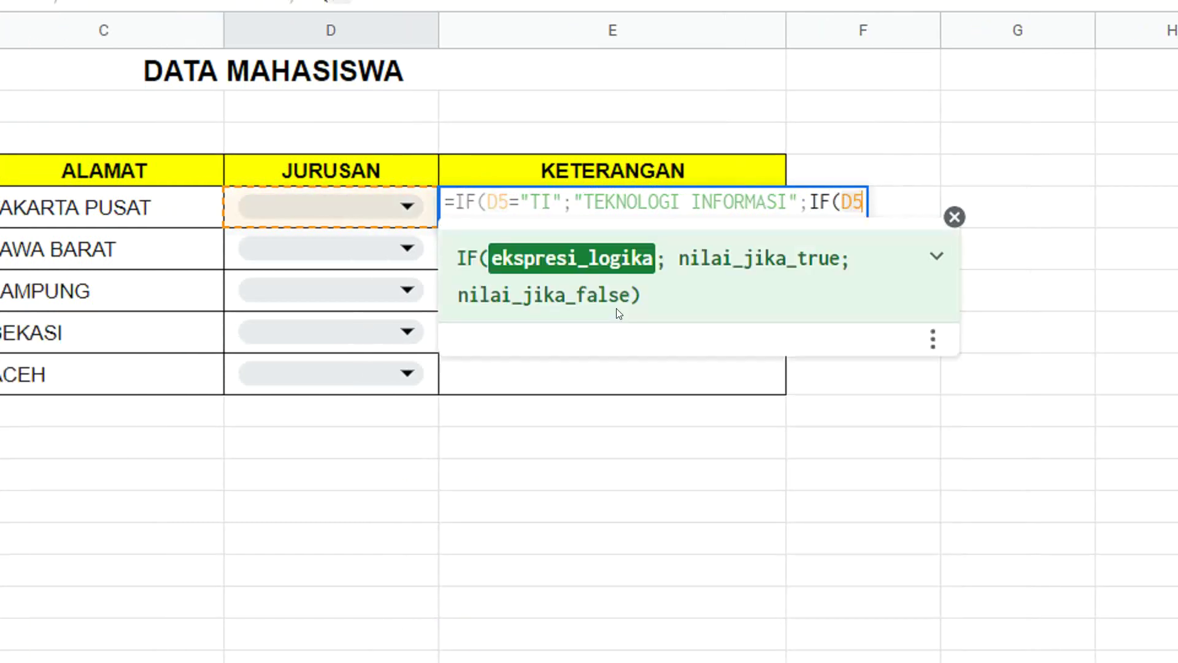
pyautogui.write('=')
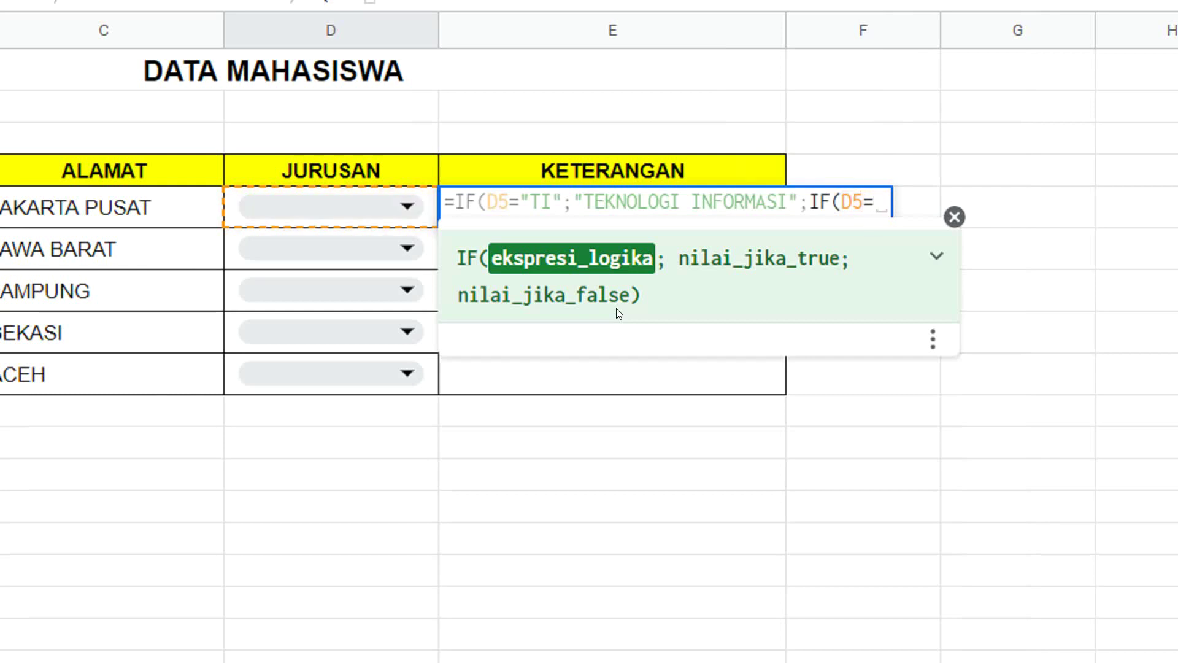
pyautogui.write('"')
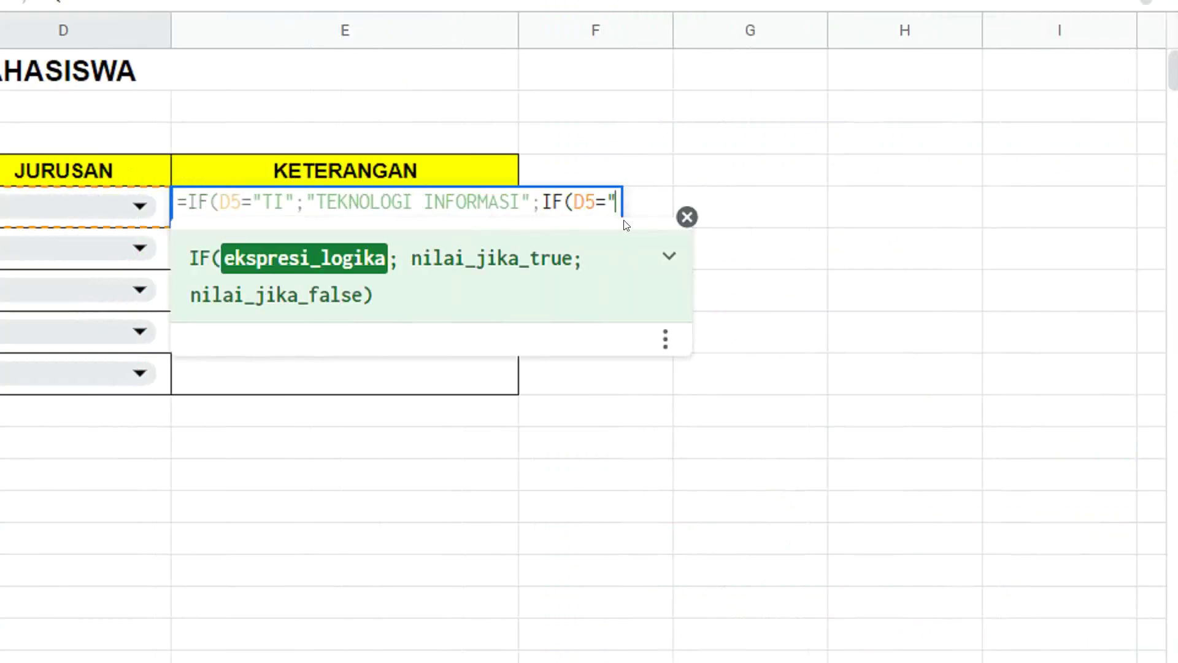
pyautogui.write('SI"')
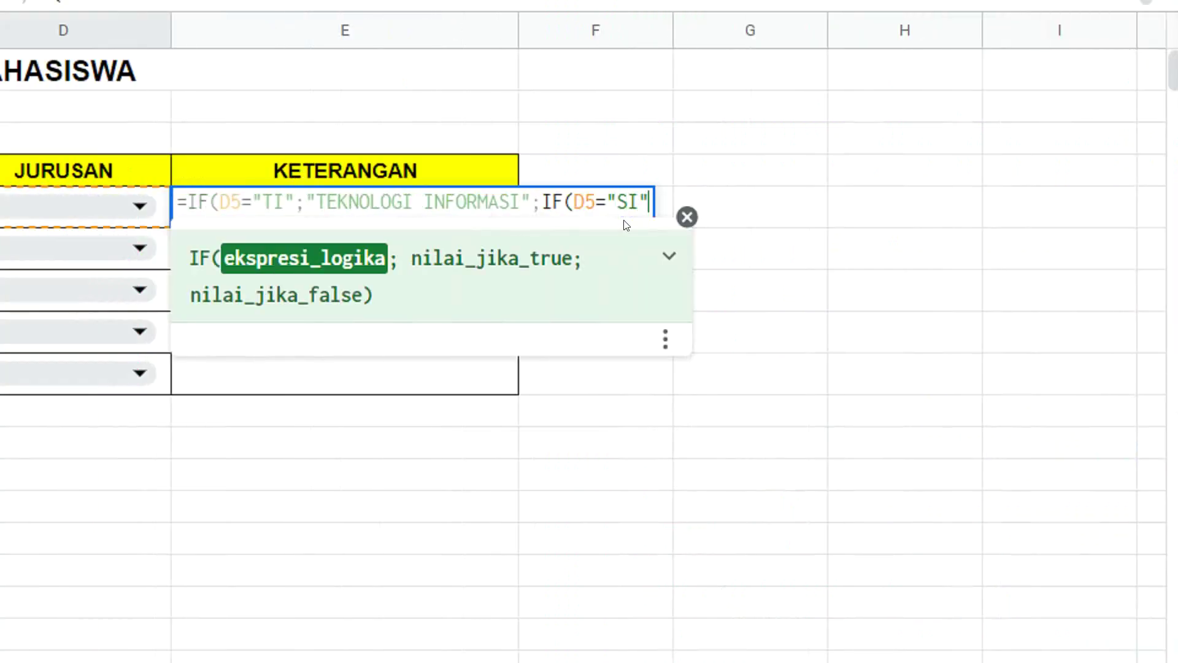
pyautogui.write(';')
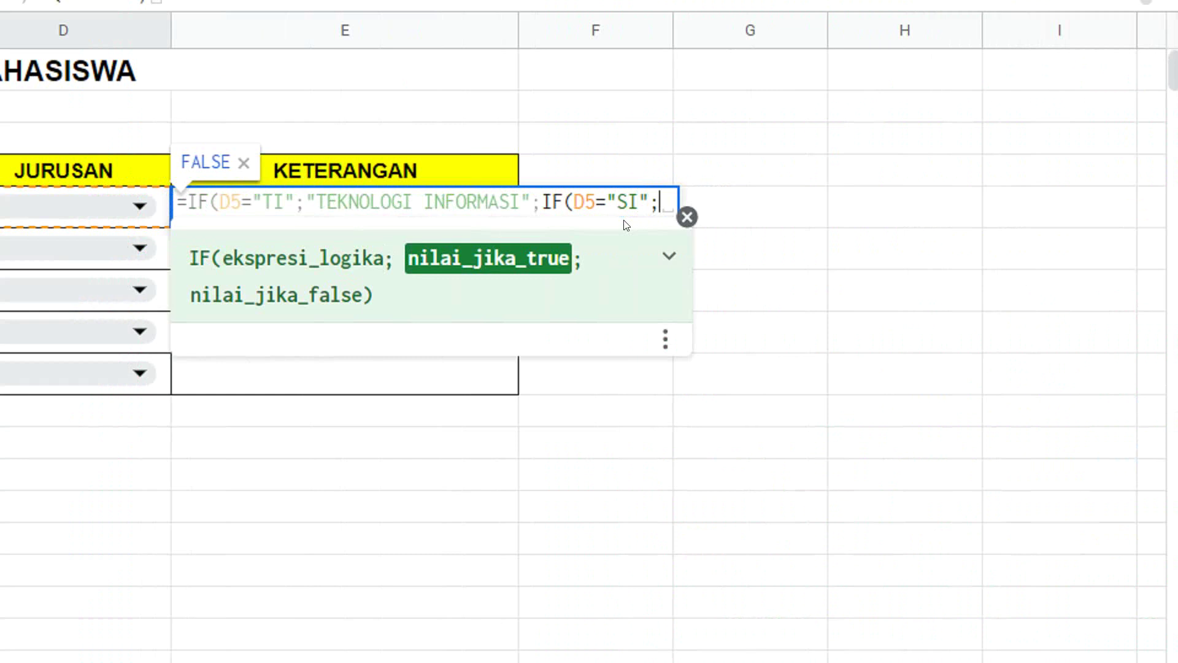
pyautogui.write('"SIS')
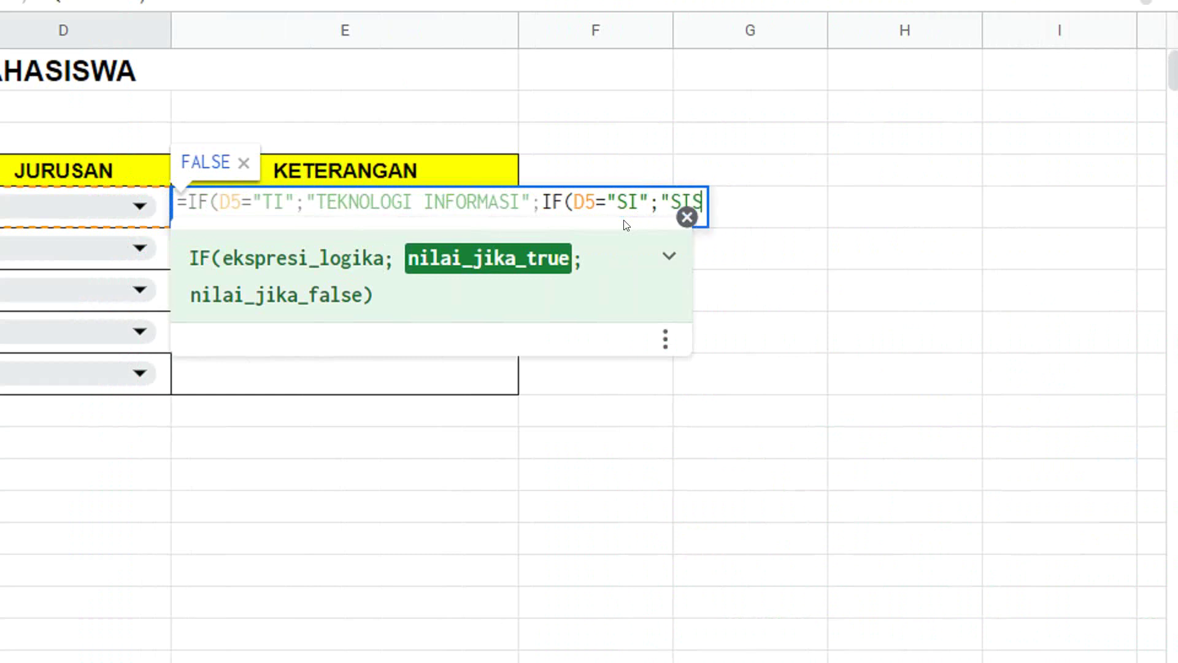
pyautogui.write('TEM INF')
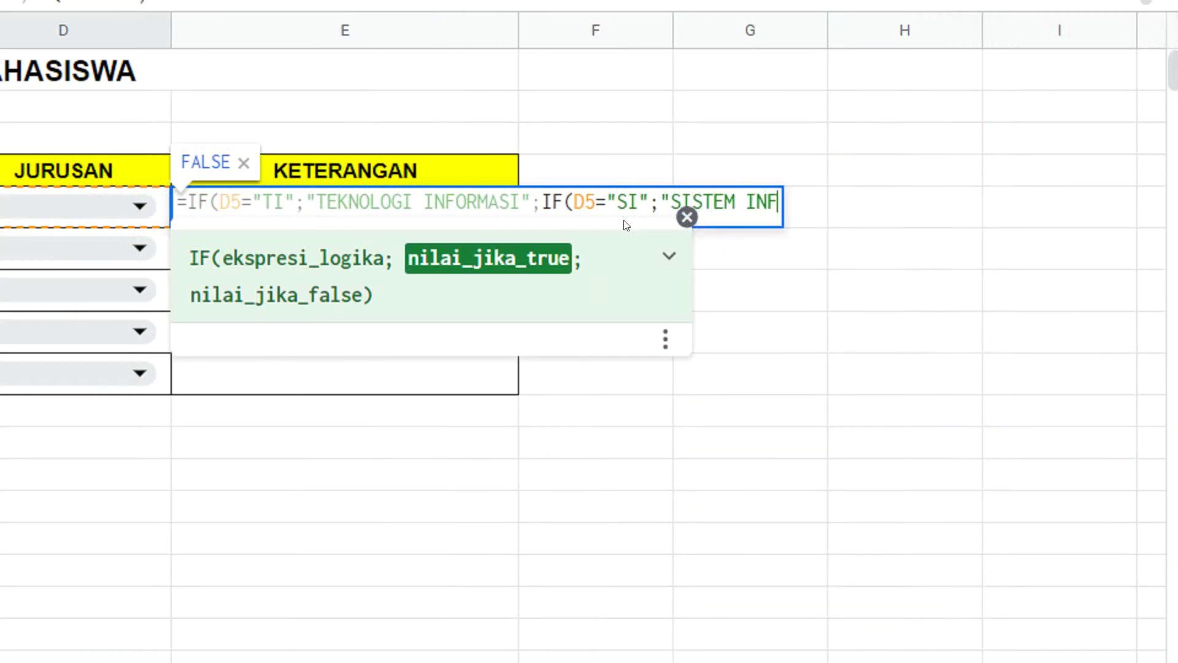
pyautogui.write('ORMASI')
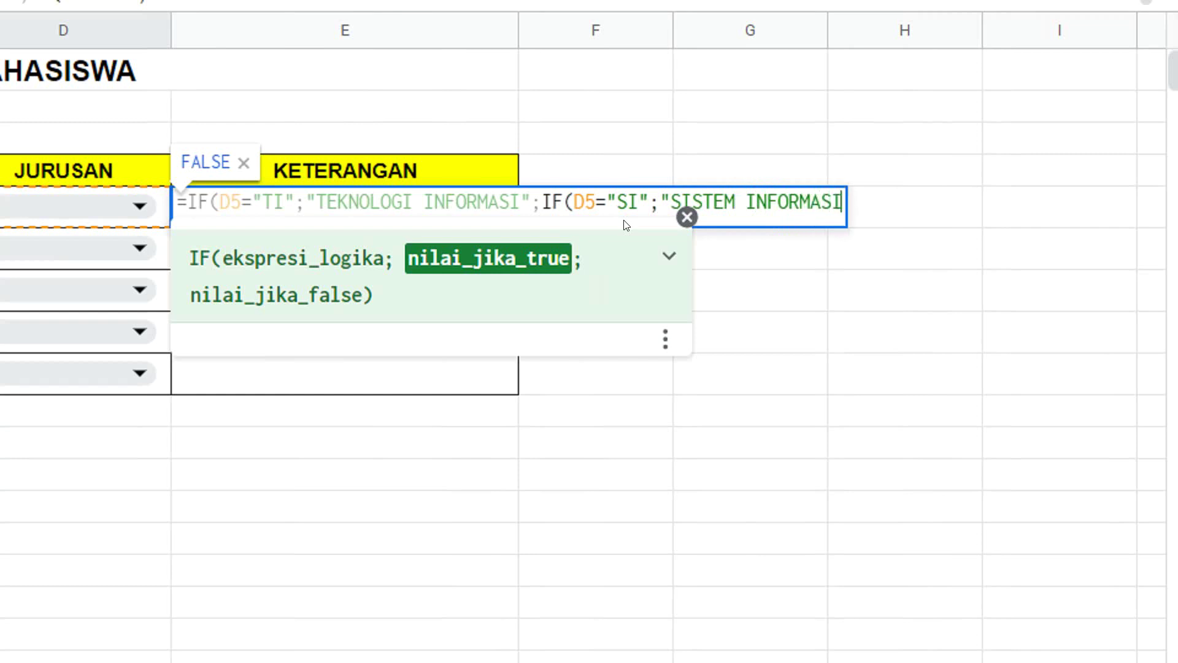
pyautogui.write('"')
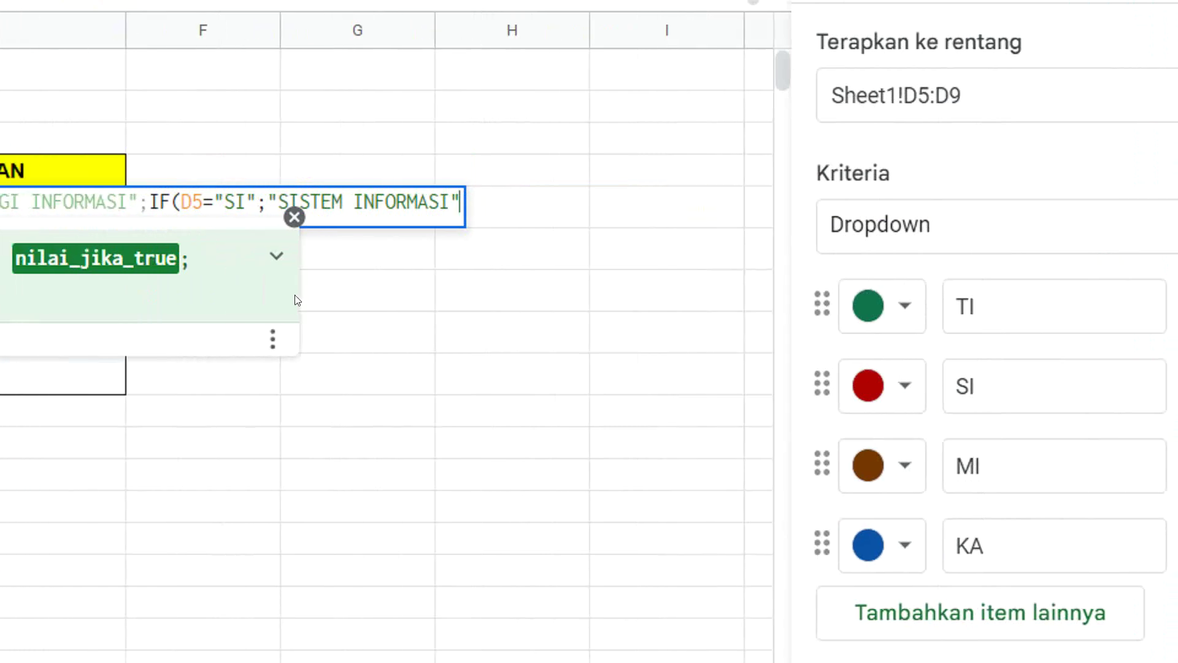
pyautogui.write(';')
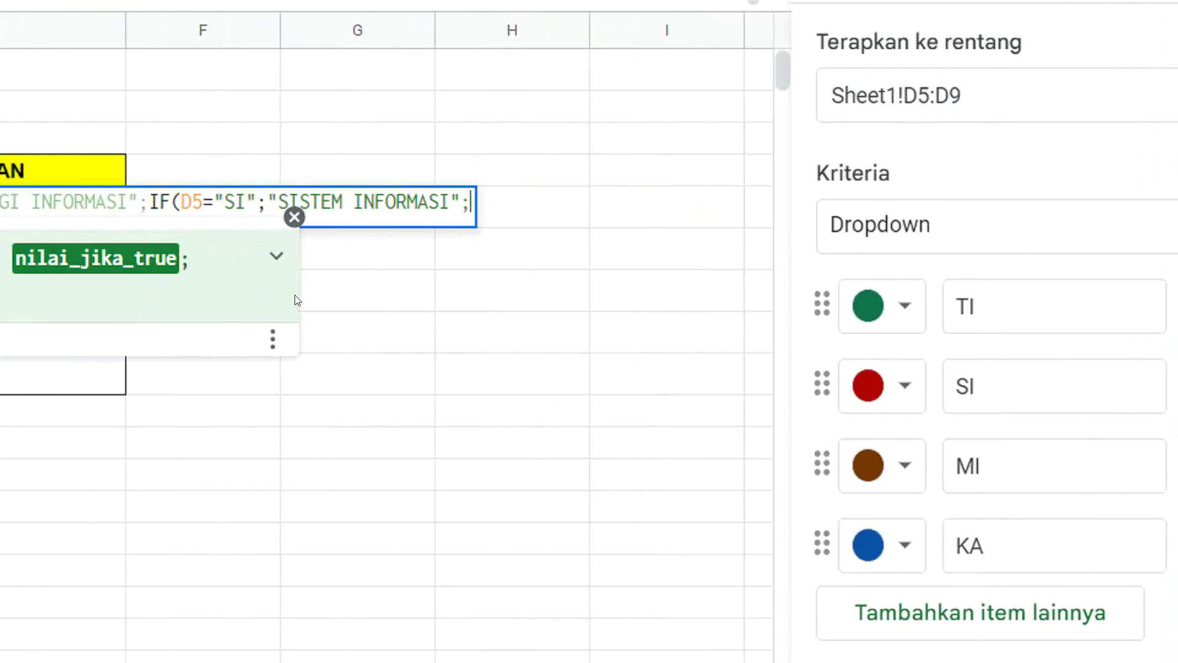
pyautogui.write('IF')
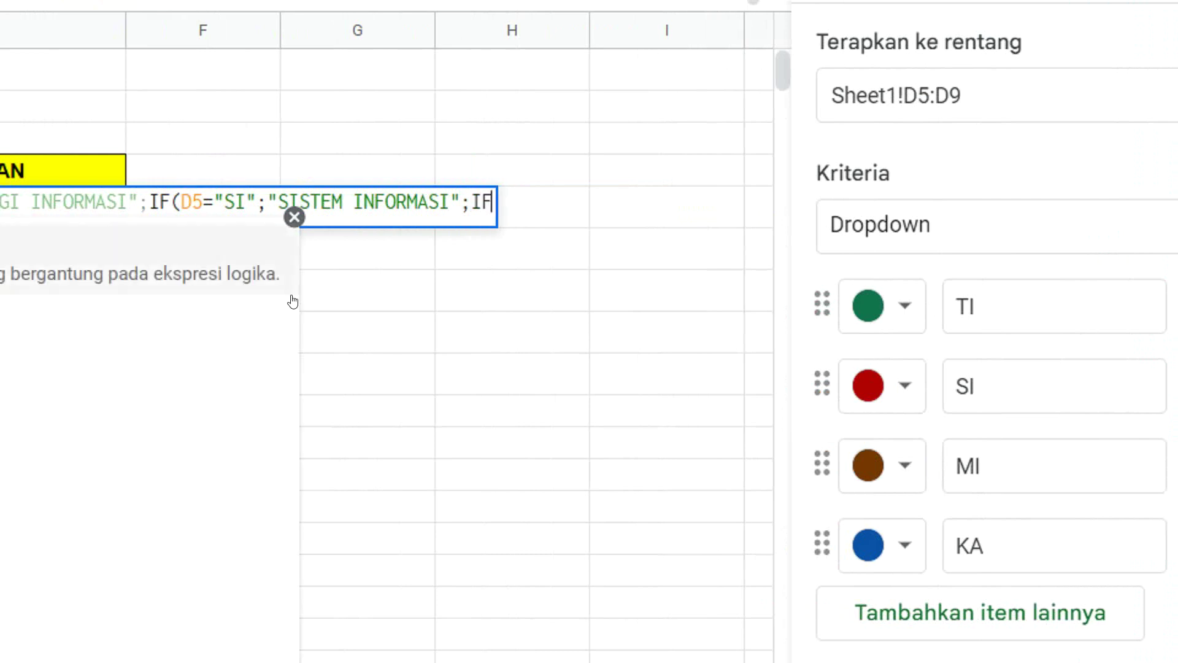
pyautogui.write('(')
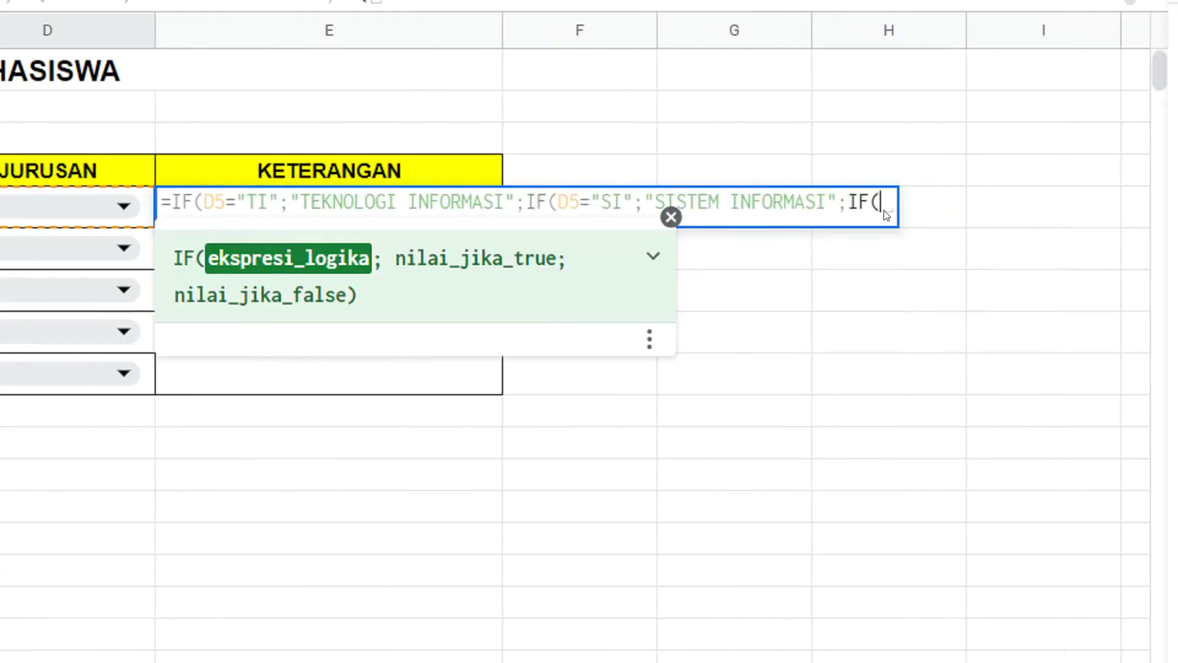
pyautogui.write('D5')
pyautogui.write('=')
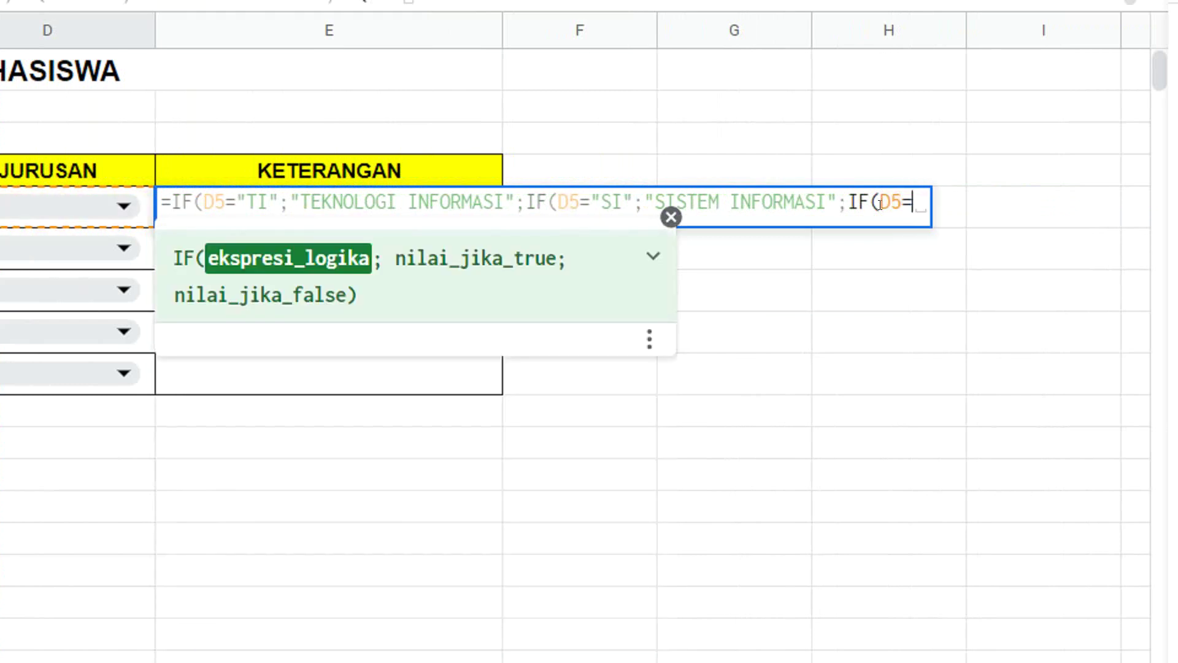
pyautogui.write('"MI')
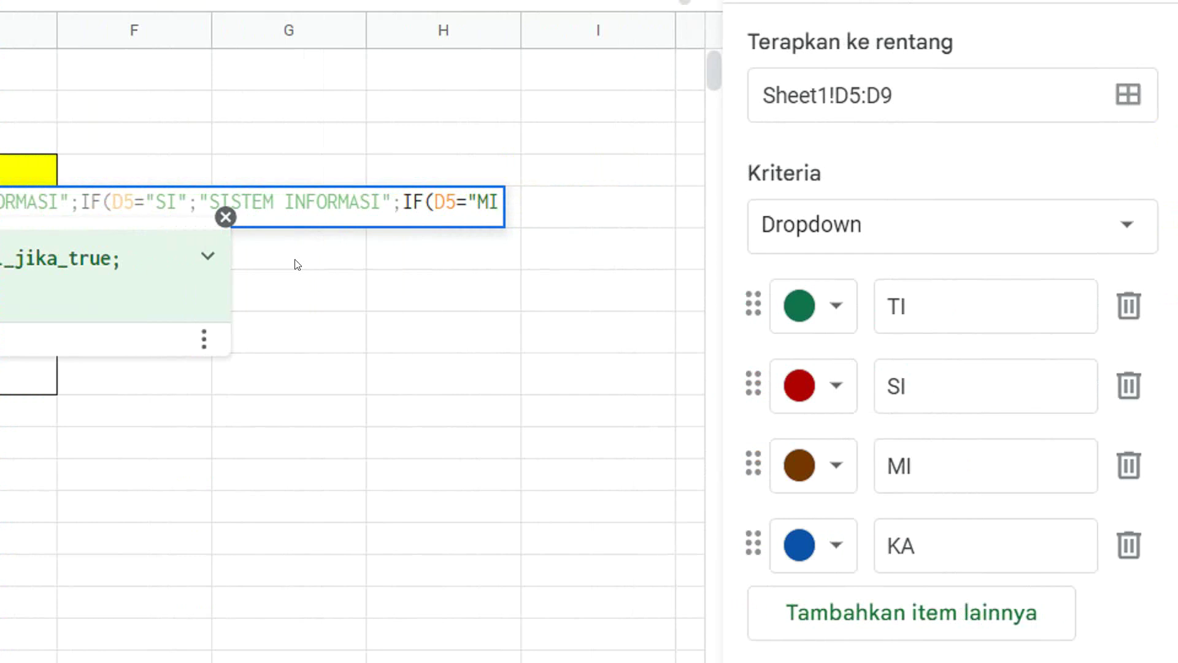
# - Add the "MANAJEMEN INFORMATIKA" result for the MI check in the E5 formula
pyautogui.write('";')
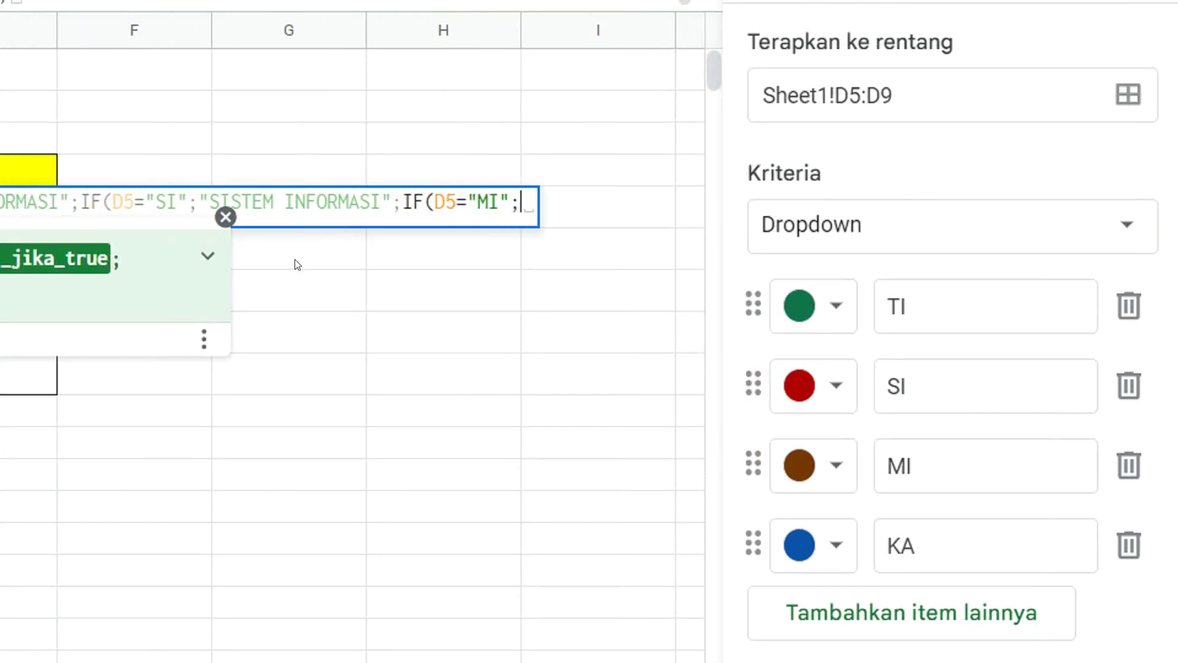
pyautogui.write('"')
pyautogui.write('MANAJEM')
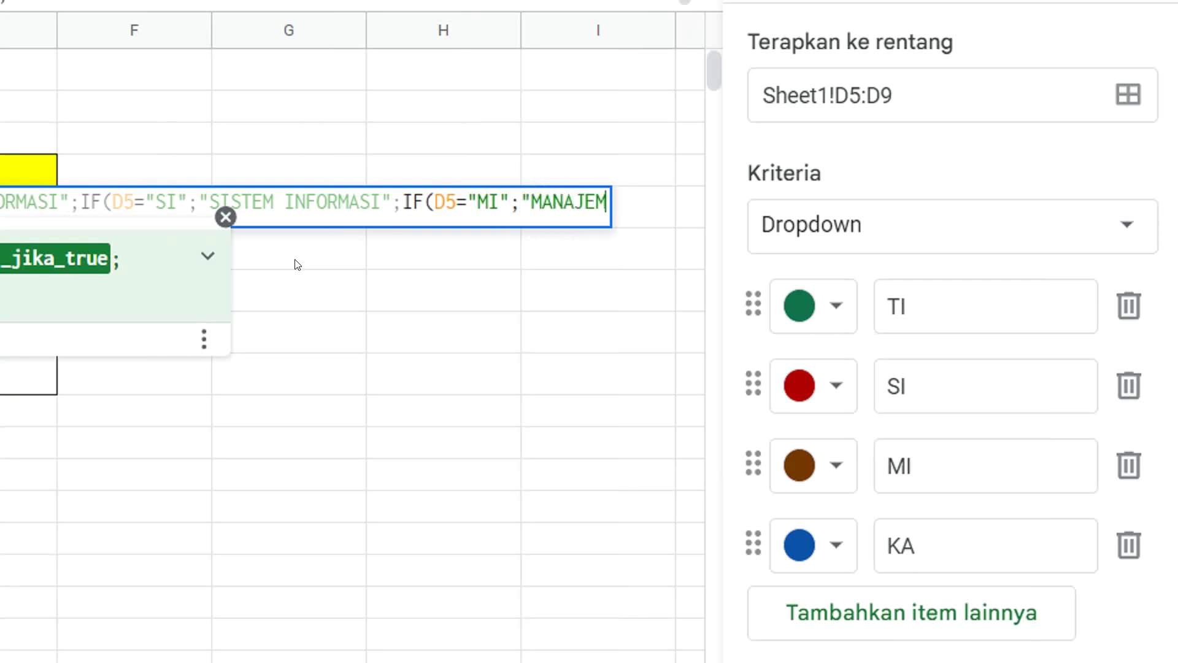
pyautogui.write('EN INFO')
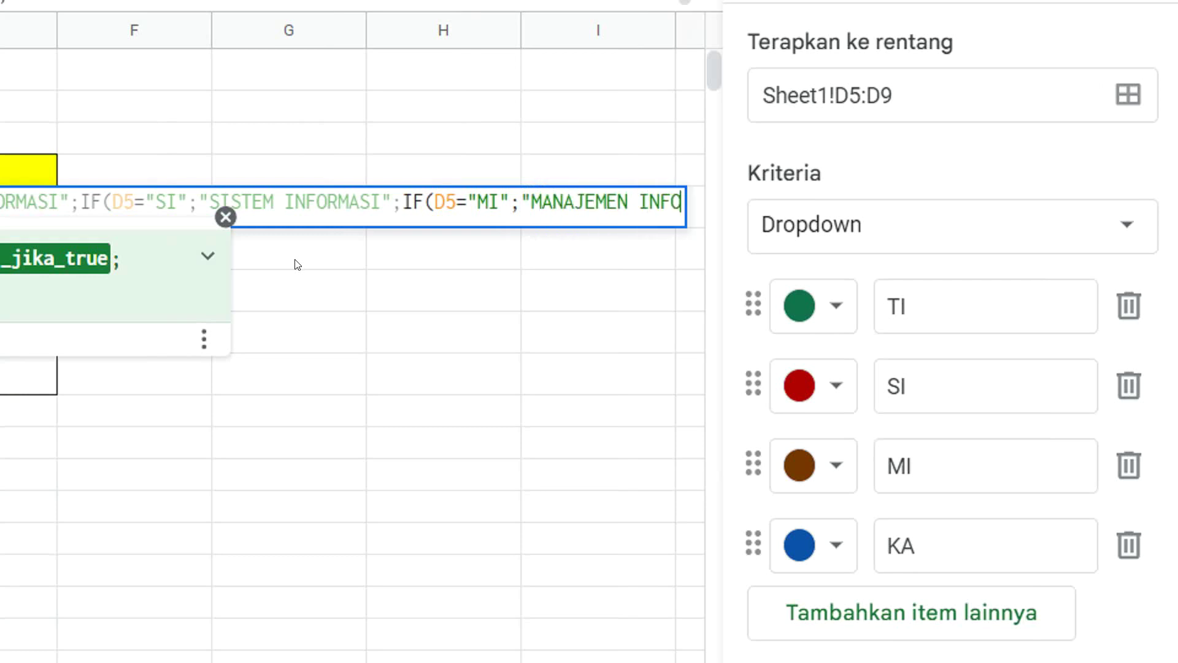
pyautogui.write('RMATIKA')
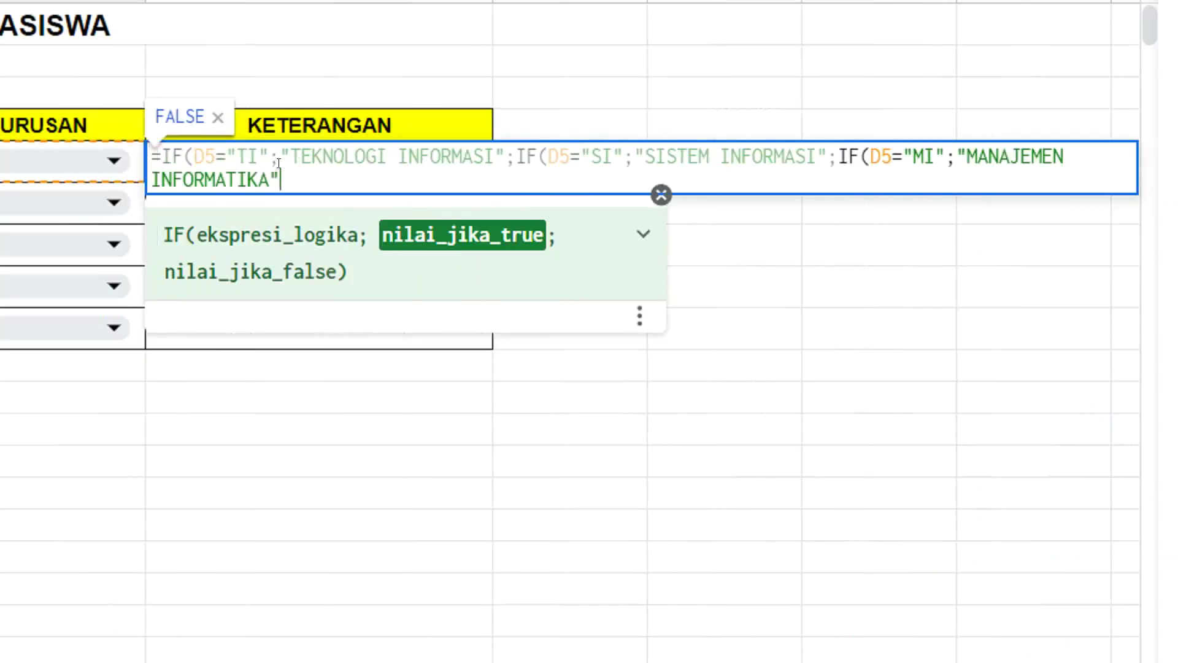
# - Complete the E5 formula with the KA → "KOMPUTER AKUNTANSI" branch and close all four IFs
pyautogui.write(';')
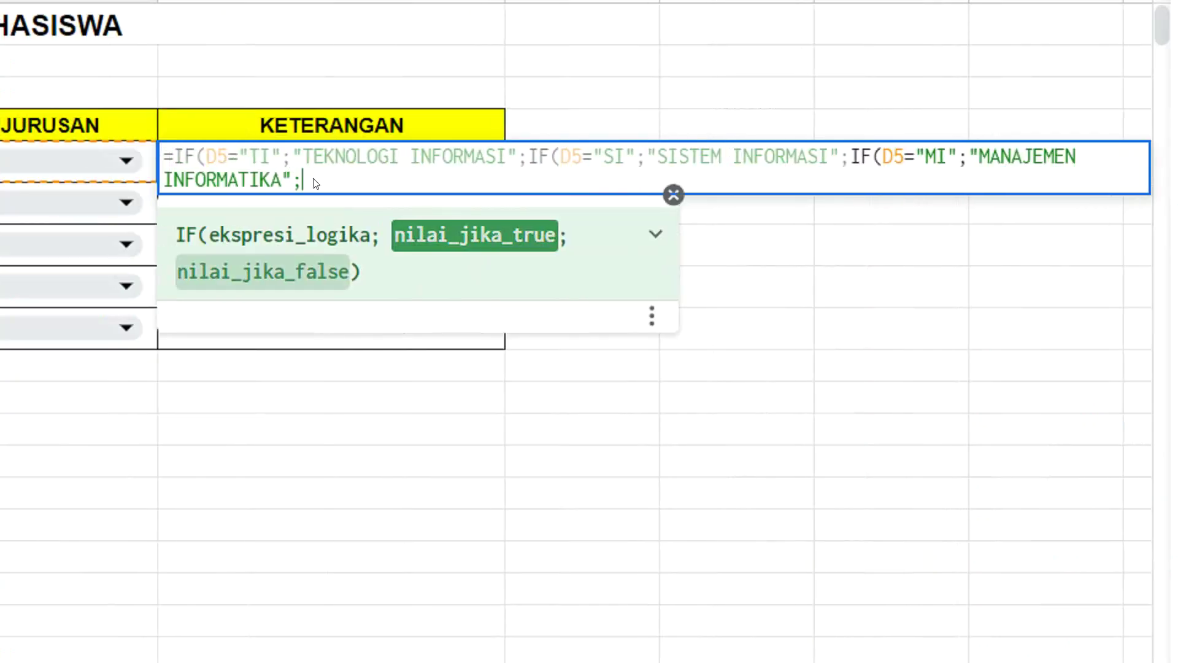
pyautogui.write('IF(')
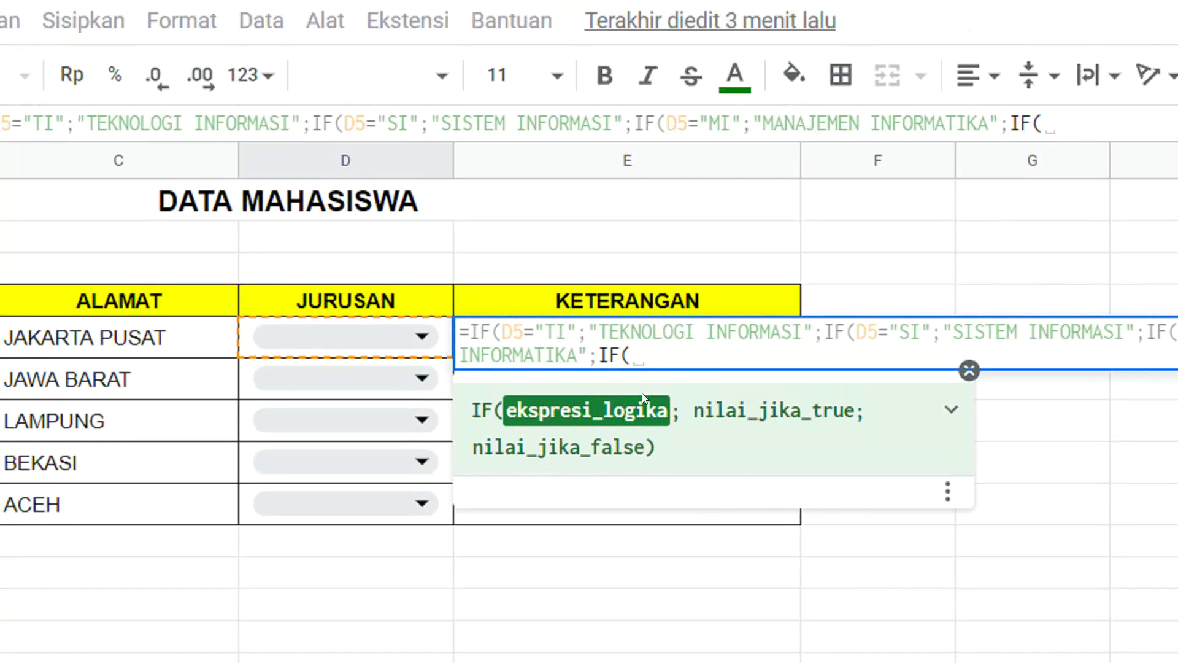
pyautogui.write('D5="')
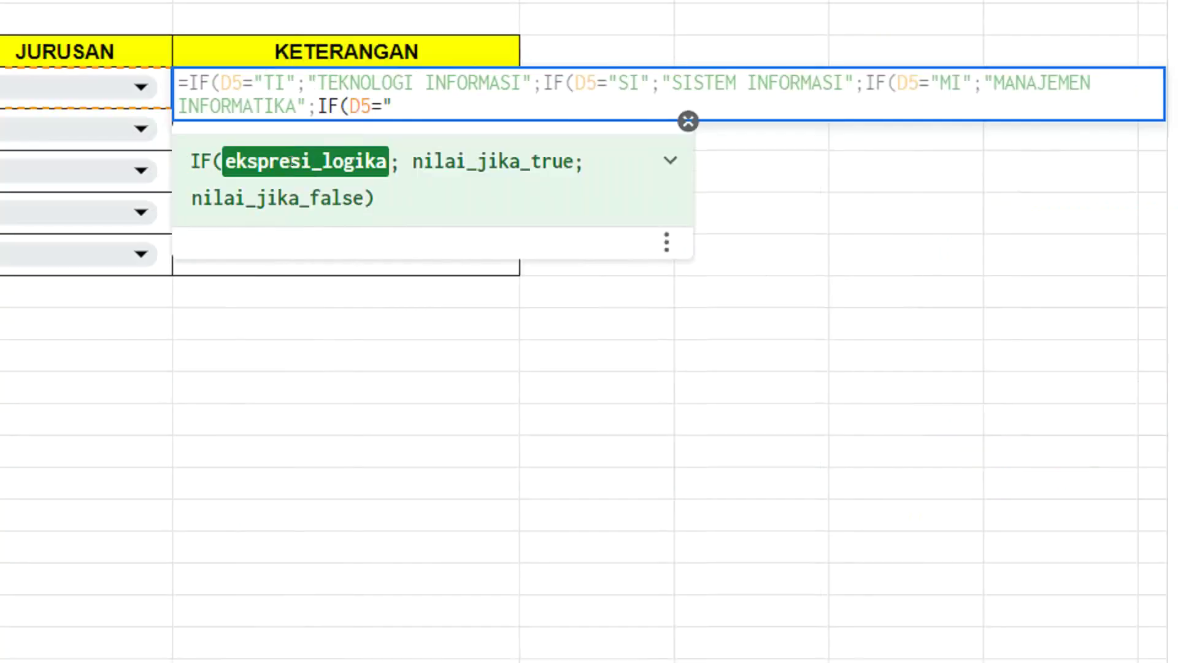
pyautogui.write('K')
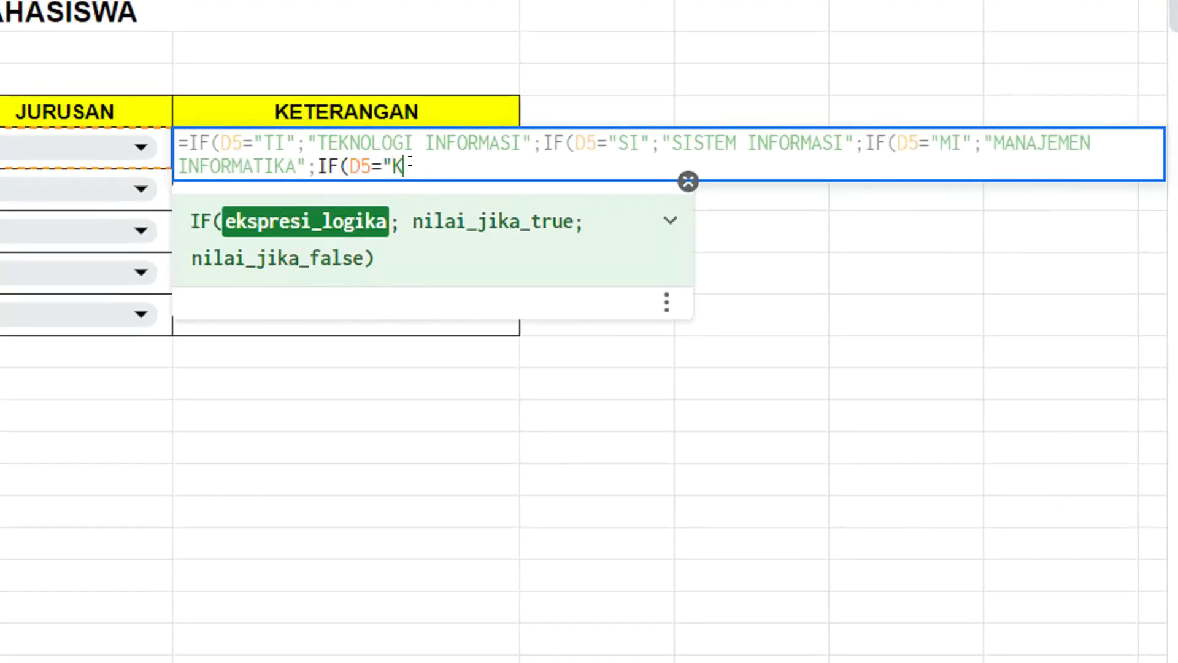
pyautogui.write('A"')
pyautogui.write(';')
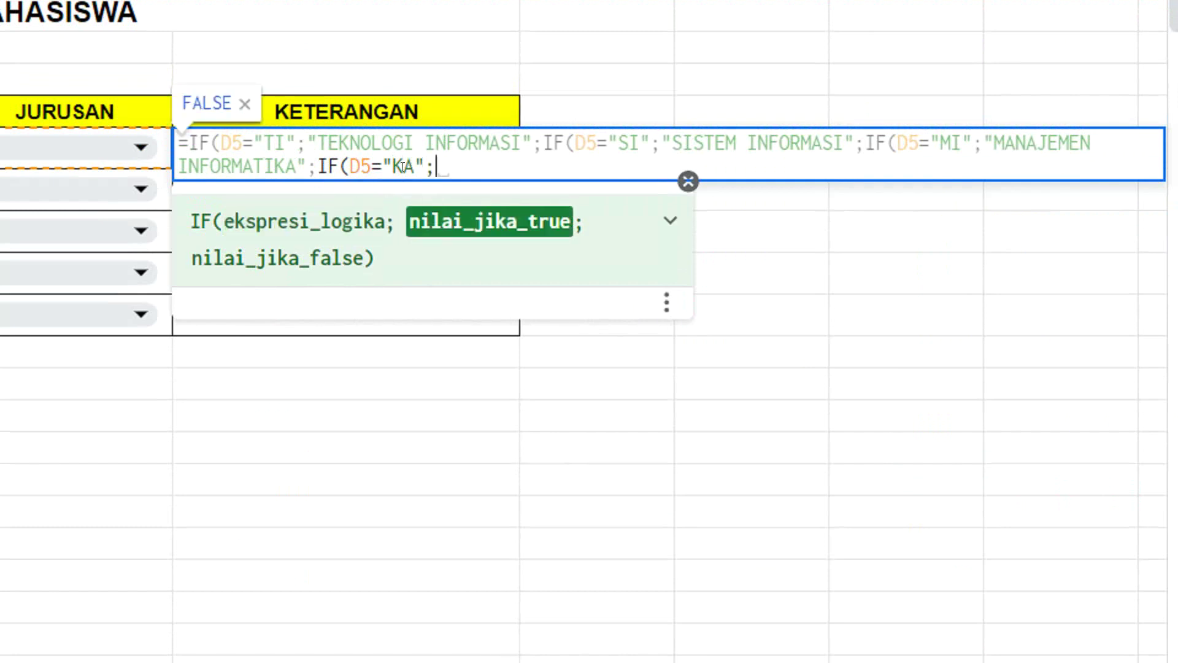
pyautogui.write('"')
pyautogui.write('KOM')
pyautogui.write('PUTER AK')
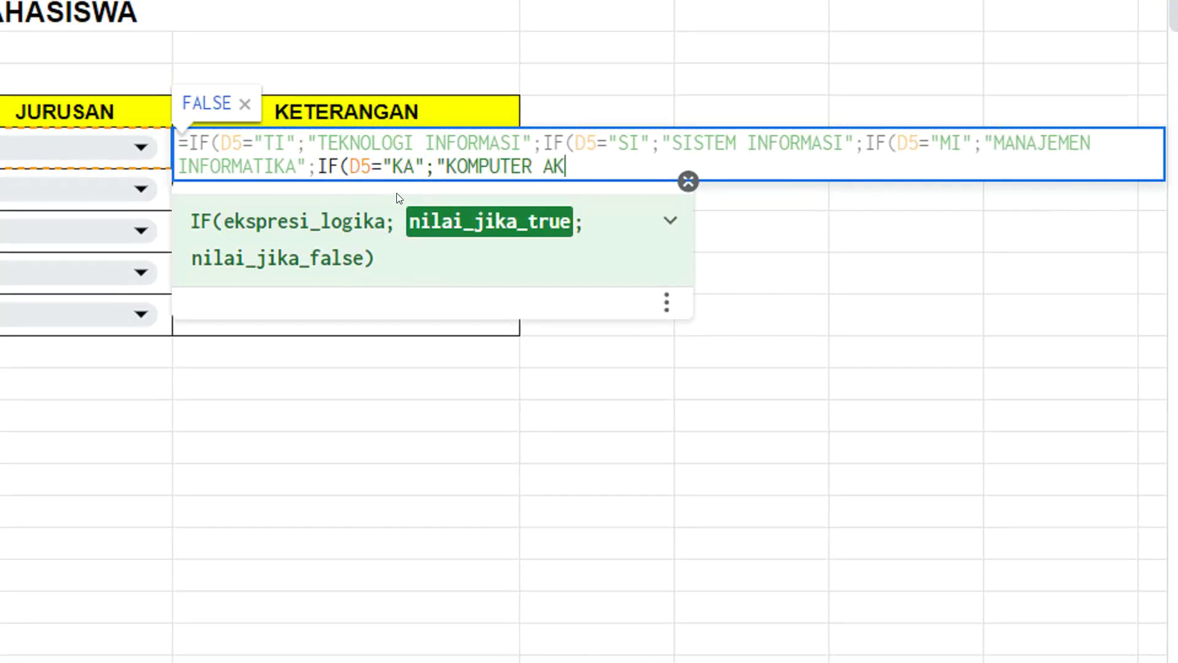
pyautogui.write('UNTANSI')
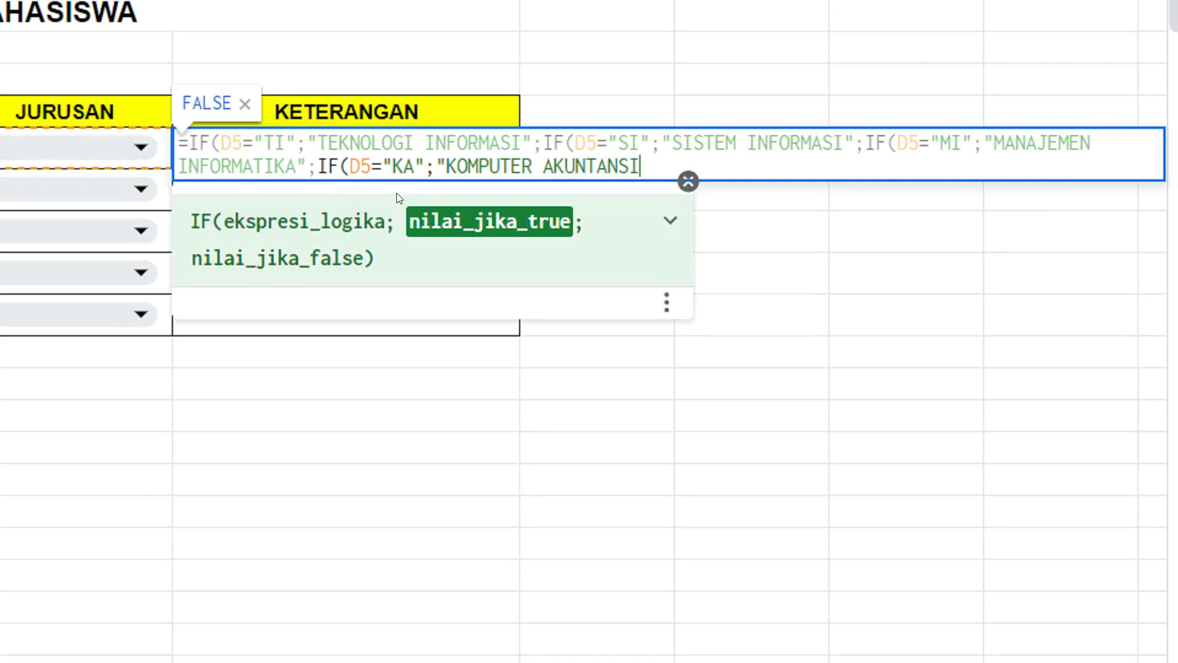
pyautogui.write('")')
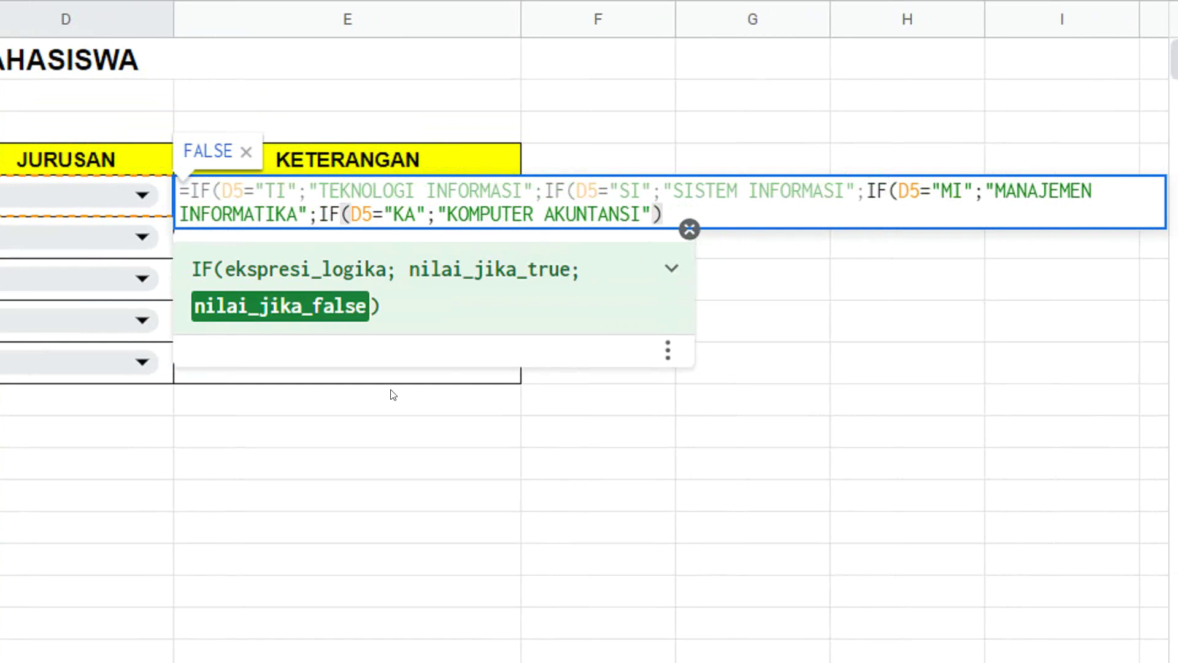
pyautogui.write(')))')
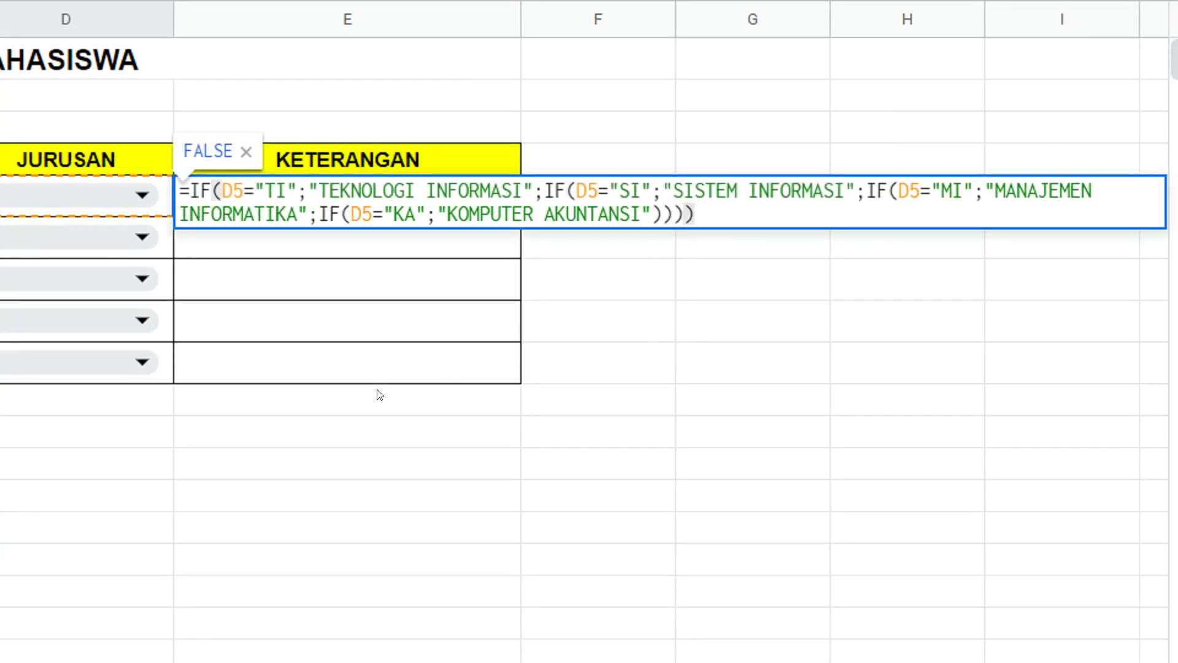
# - Commit the nested IF formula in E5 and fill it down through E9
pyautogui.press('Return')
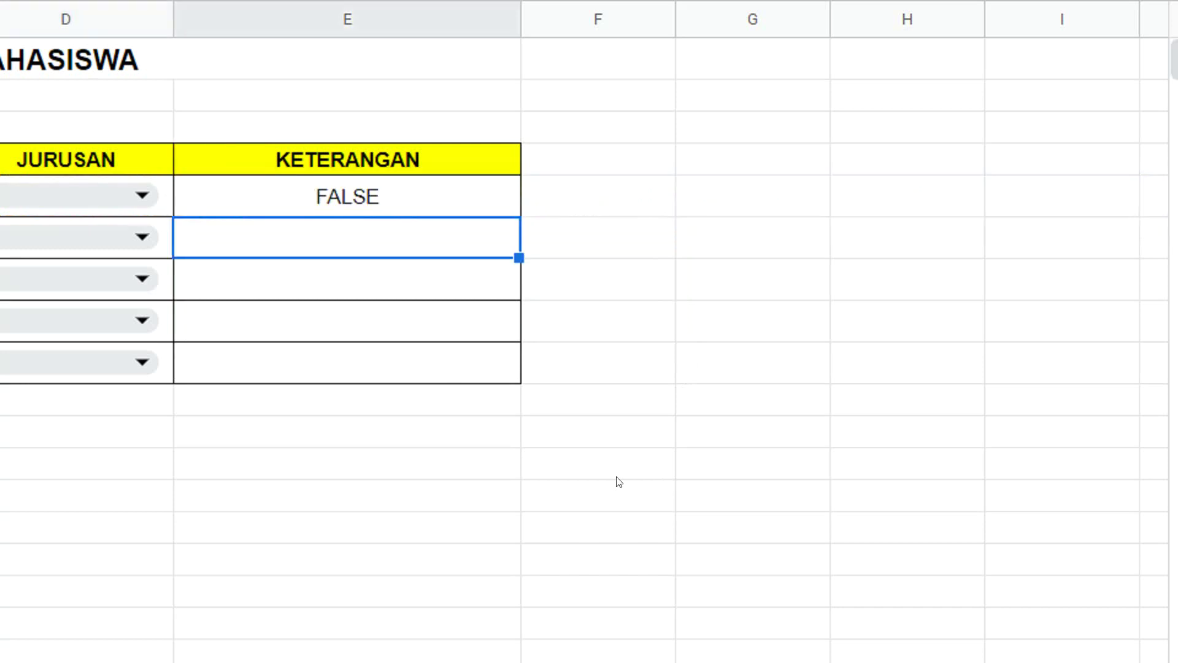
pyautogui.click(496, 203)
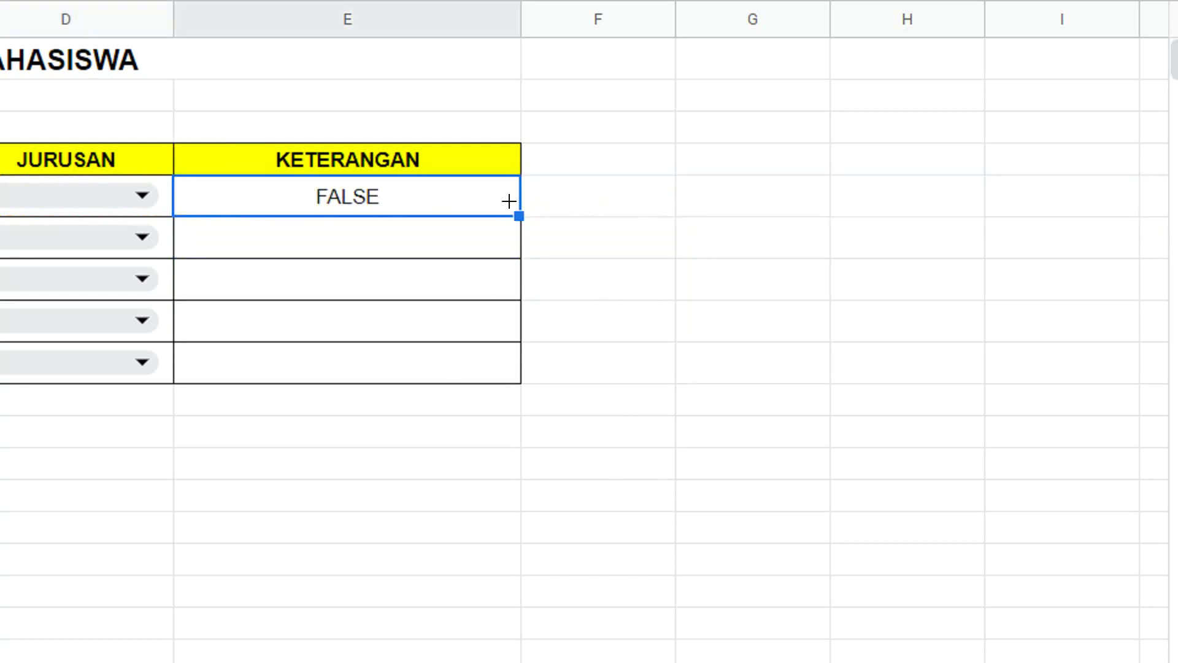
pyautogui.moveTo(508, 204); pyautogui.dragTo(496, 351)
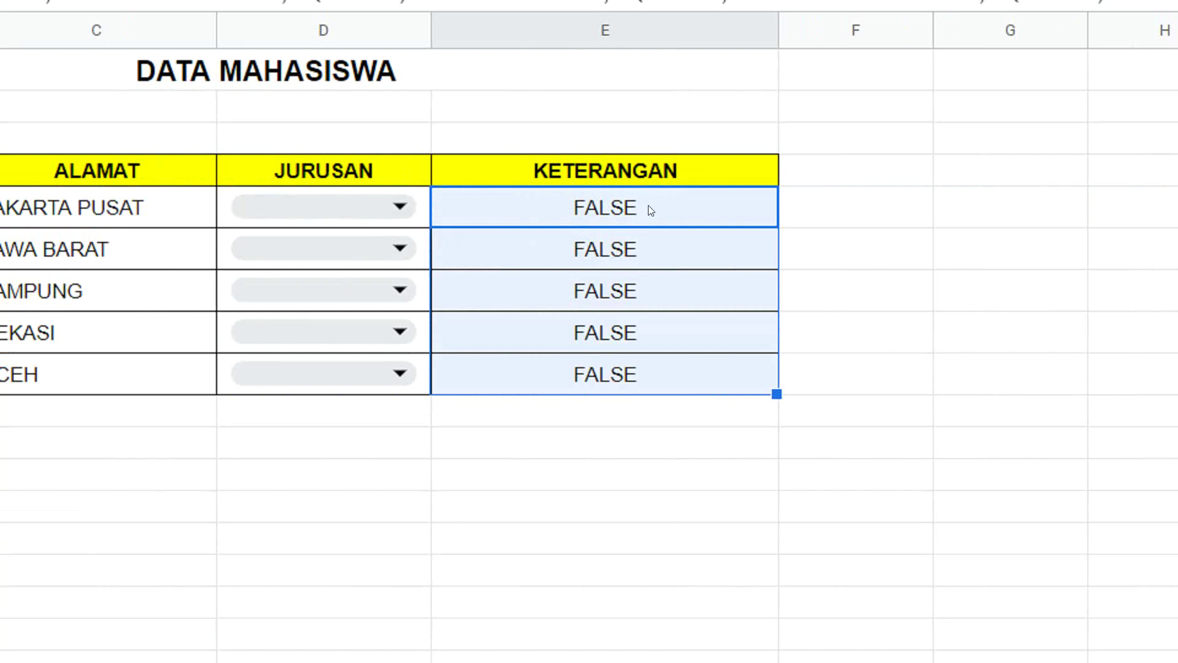
# - Choose JURUSAN majors TI, SI, MI, KA and SI for cells D5 through D9
pyautogui.click(400, 208)
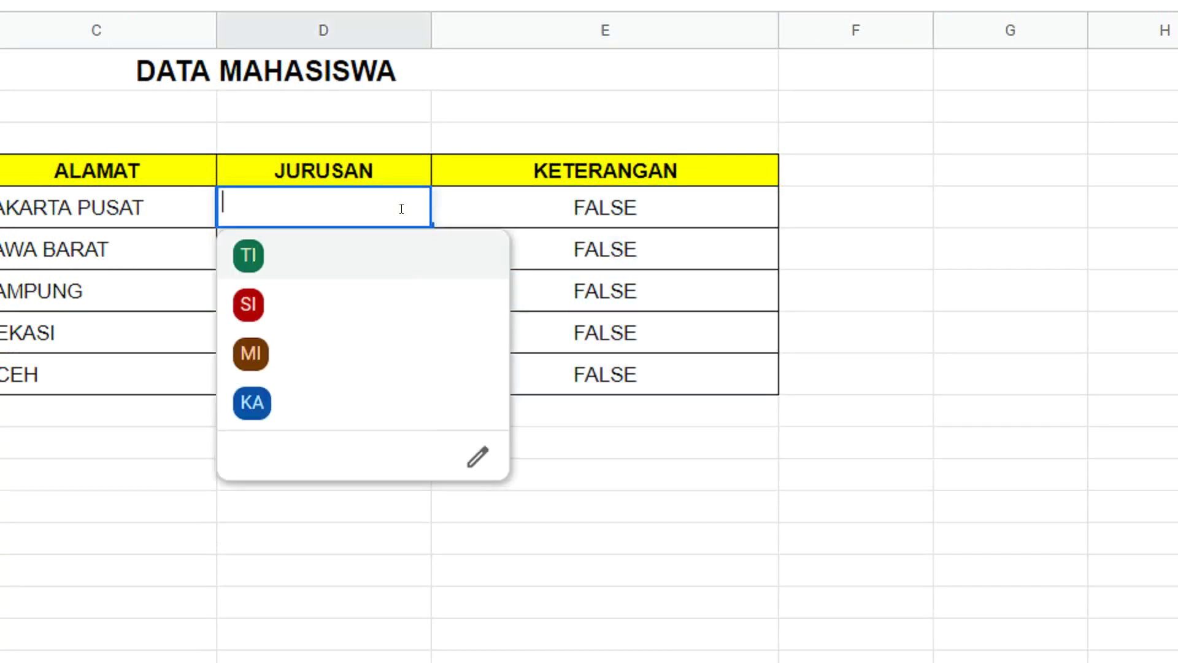
pyautogui.click(287, 254)
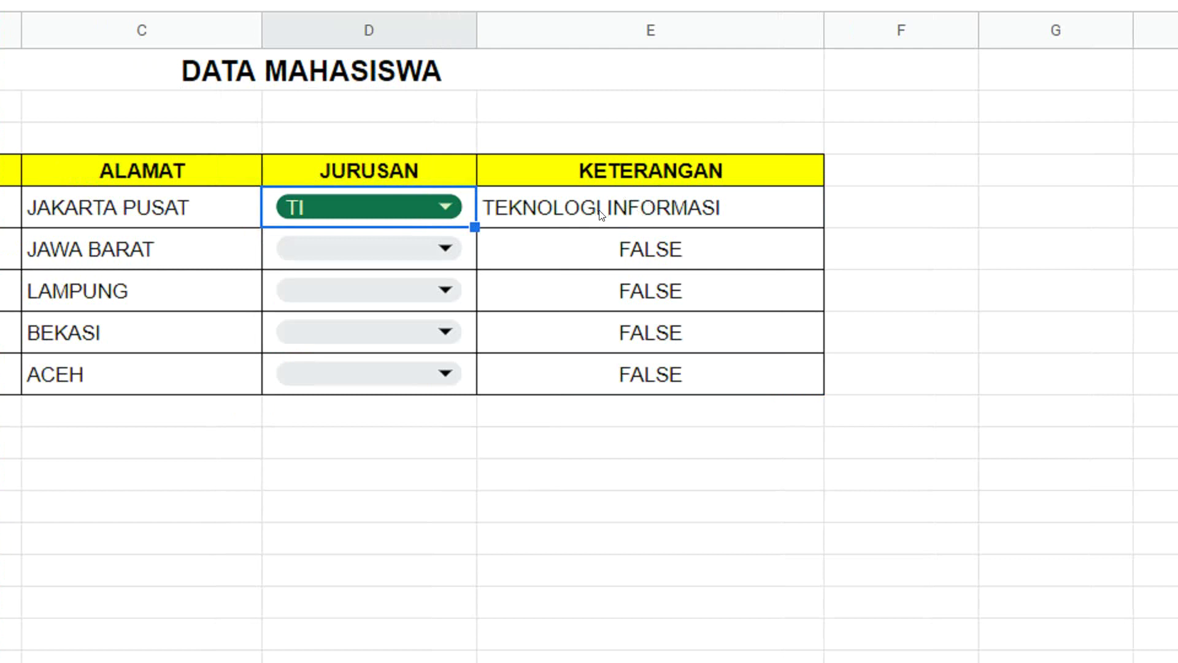
pyautogui.click(441, 242)
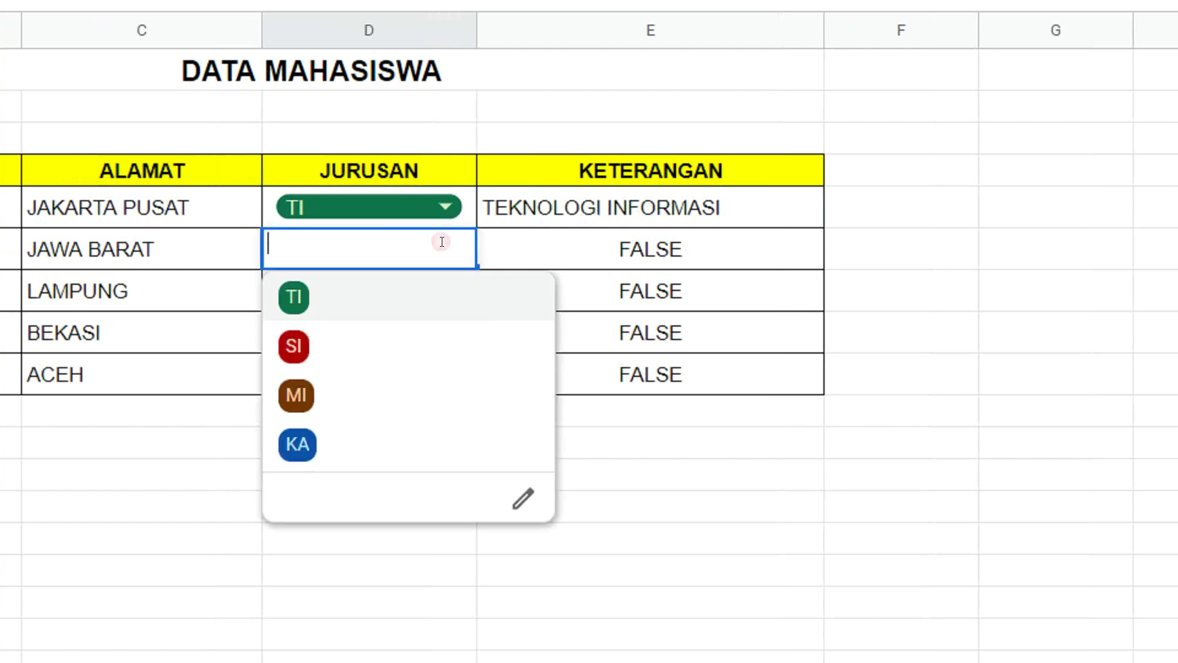
pyautogui.click(308, 352)
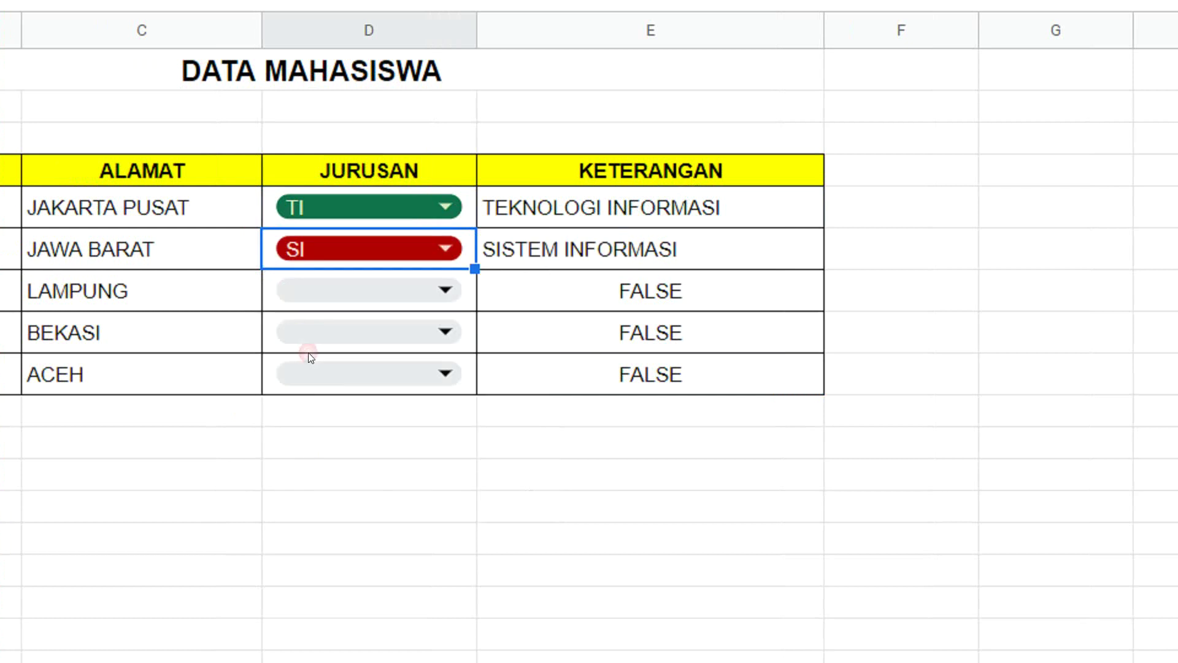
pyautogui.click(455, 287)
pyautogui.click(334, 436)
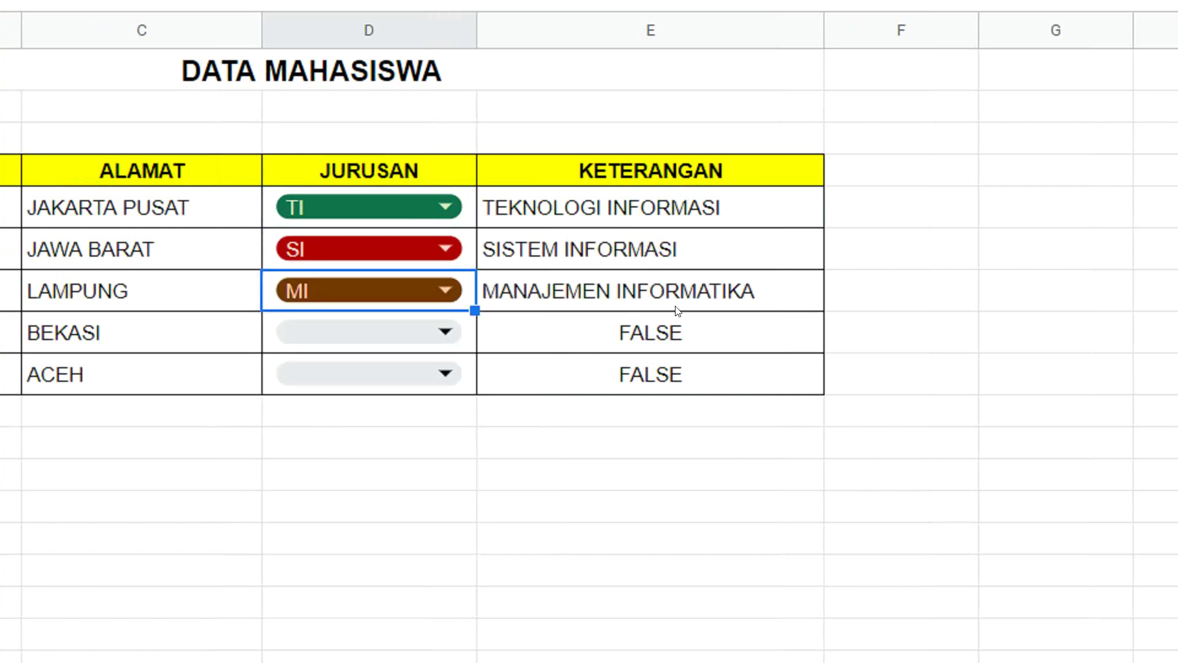
pyautogui.click(448, 332)
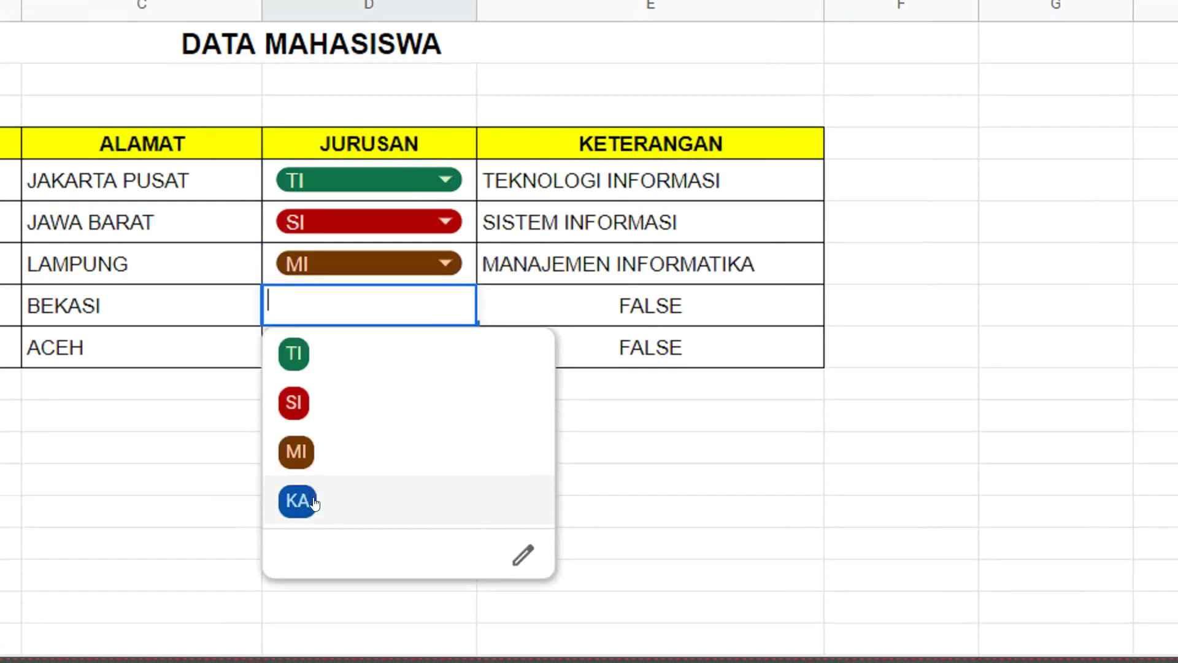
pyautogui.click(314, 502)
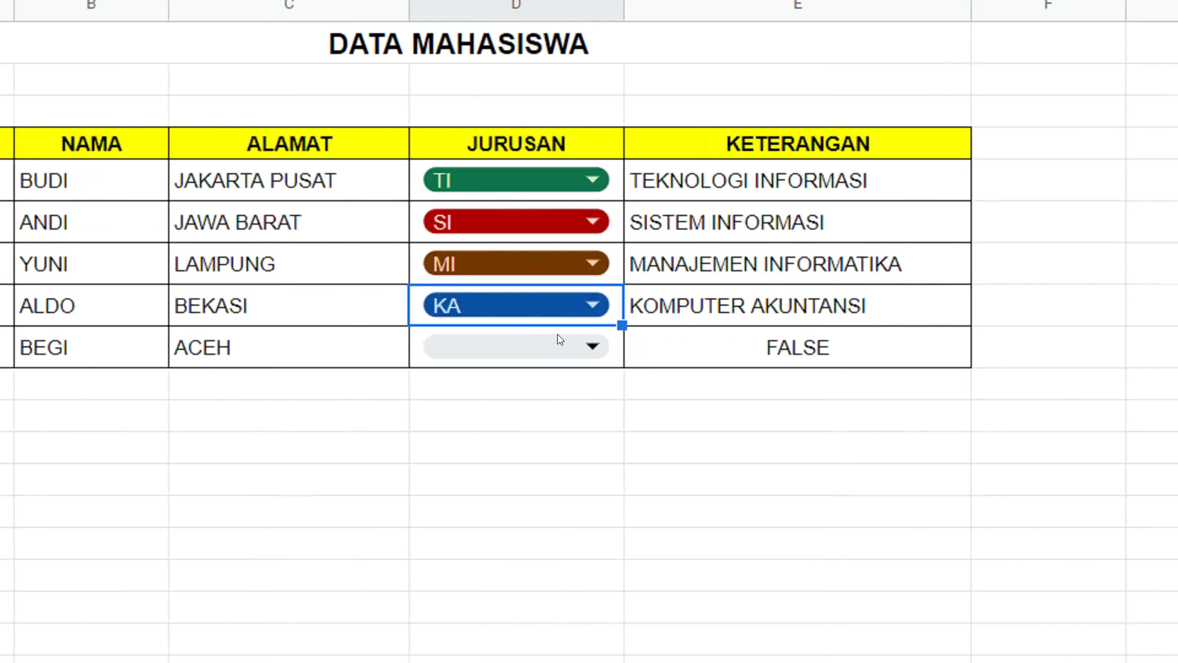
pyautogui.click(590, 346)
pyautogui.click(454, 439)
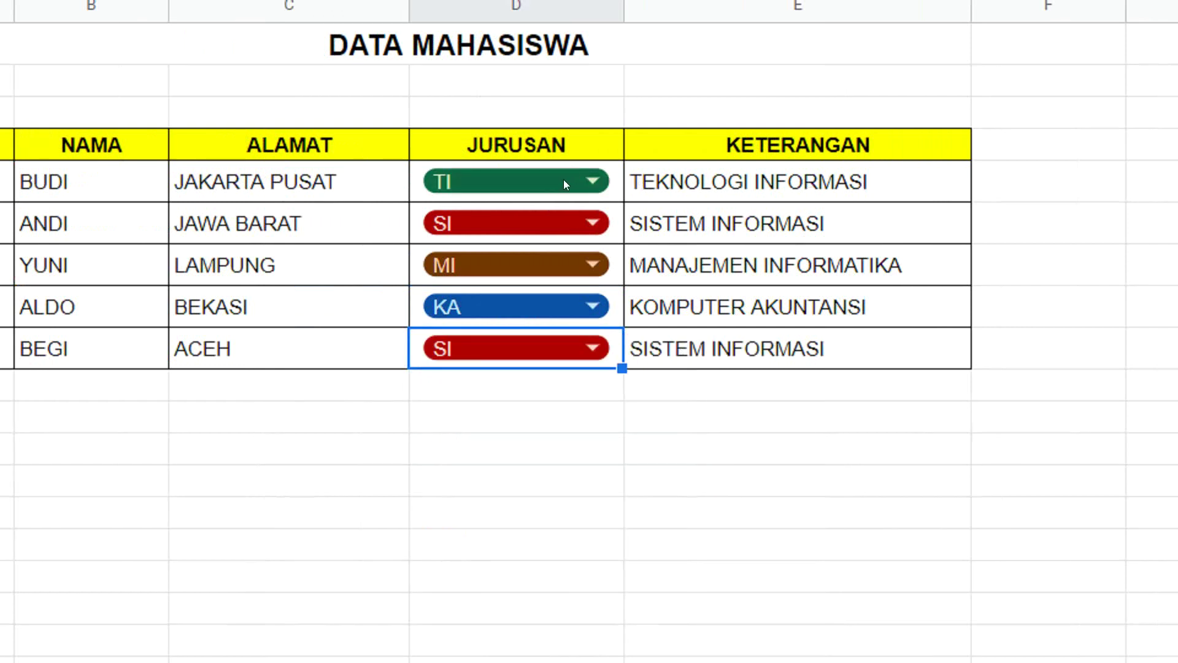
# - Change the D5:D9 majors to MI, KA, TI, SI and KA to test KETERANGAN
pyautogui.click(564, 179)
pyautogui.click(433, 324)
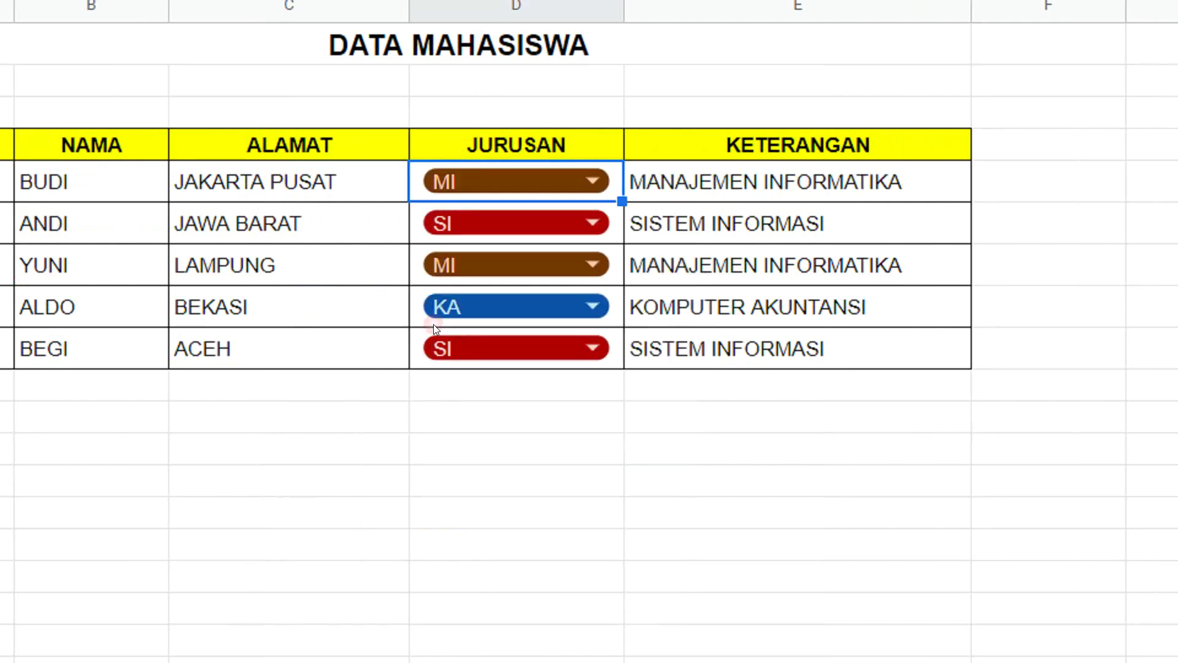
pyautogui.doubleClick(577, 211)
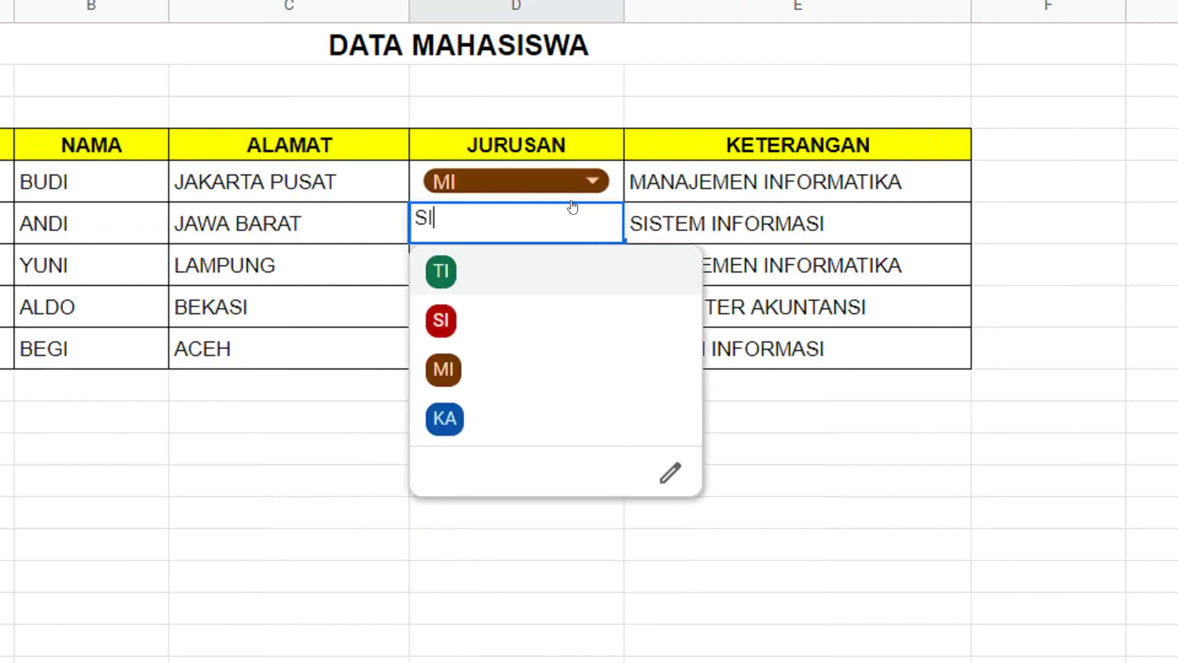
pyautogui.click(457, 412)
pyautogui.doubleClick(589, 274)
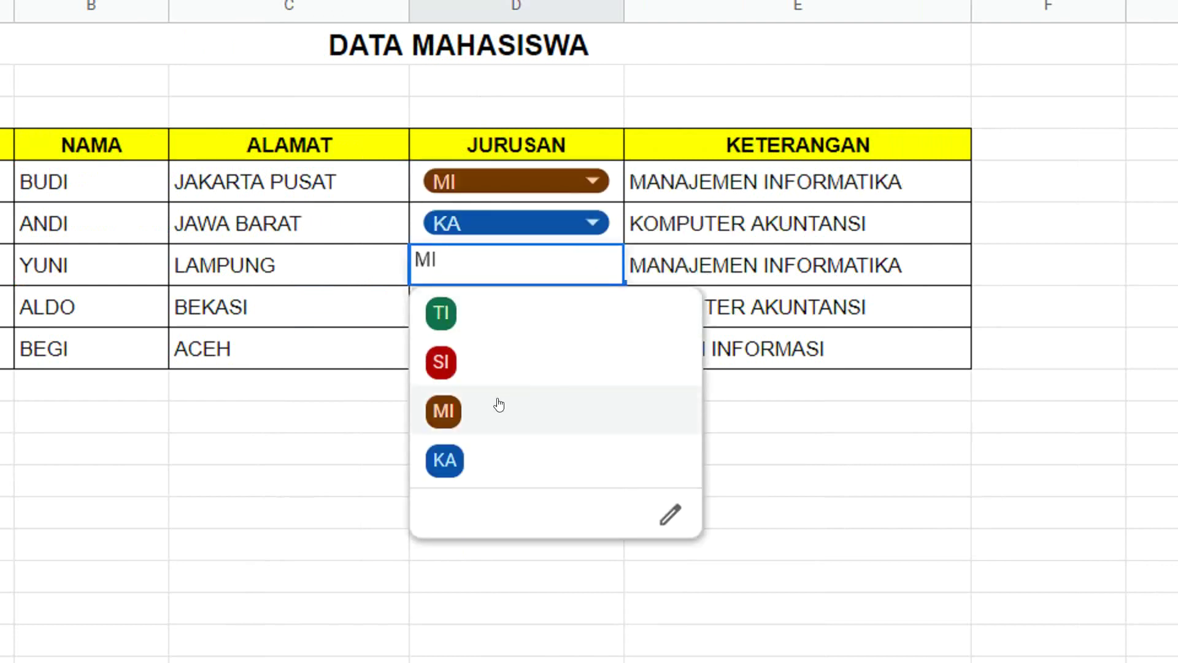
pyautogui.click(442, 316)
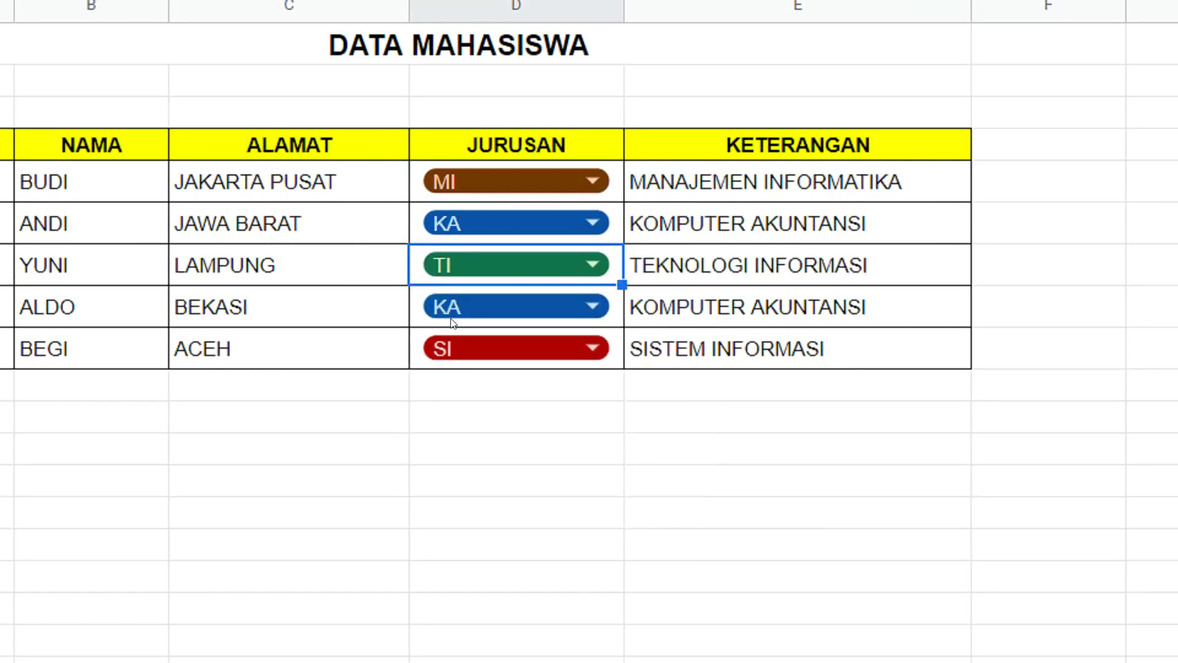
pyautogui.doubleClick(594, 303)
pyautogui.click(466, 399)
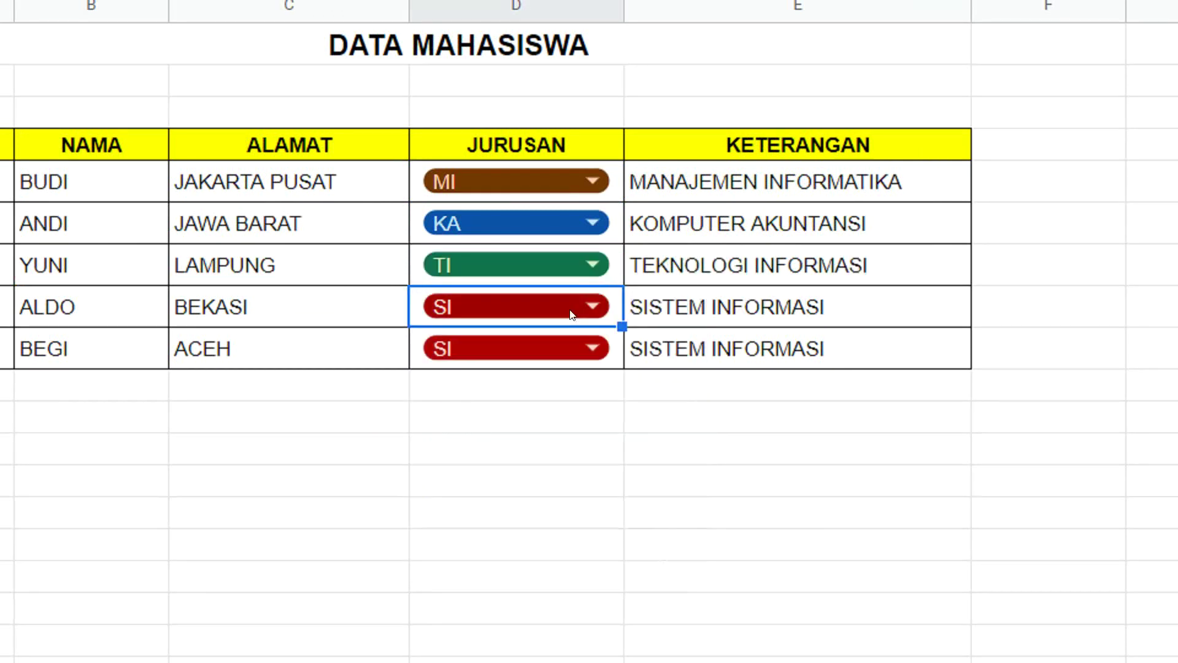
pyautogui.doubleClick(593, 351)
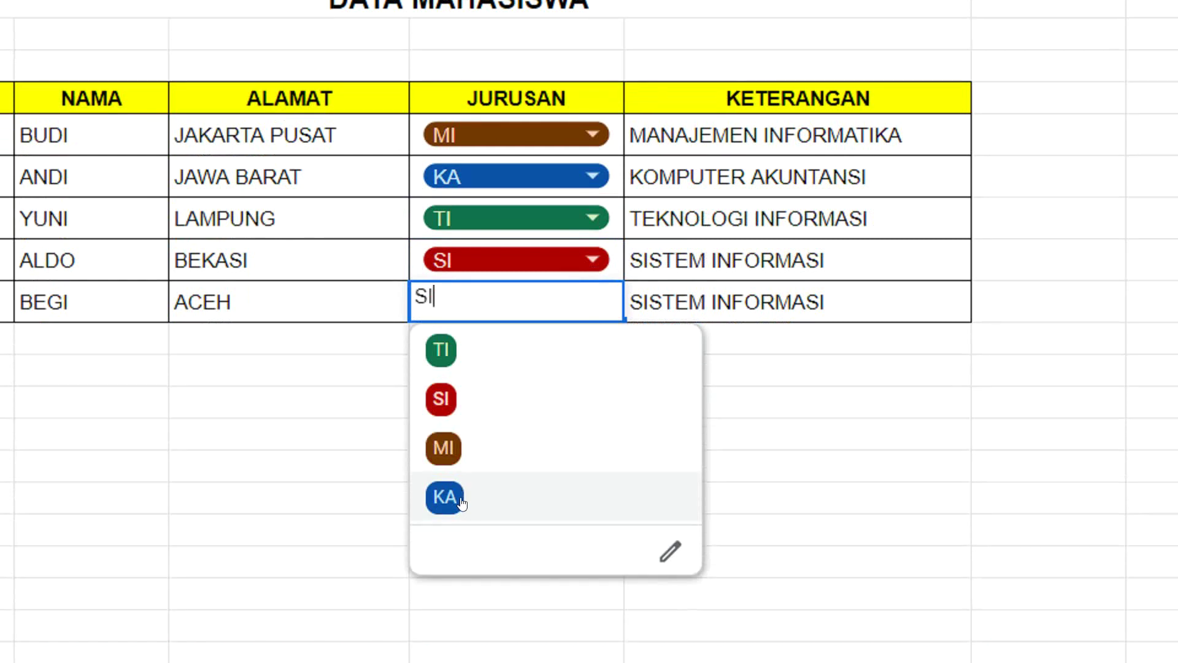
pyautogui.click(445, 497)
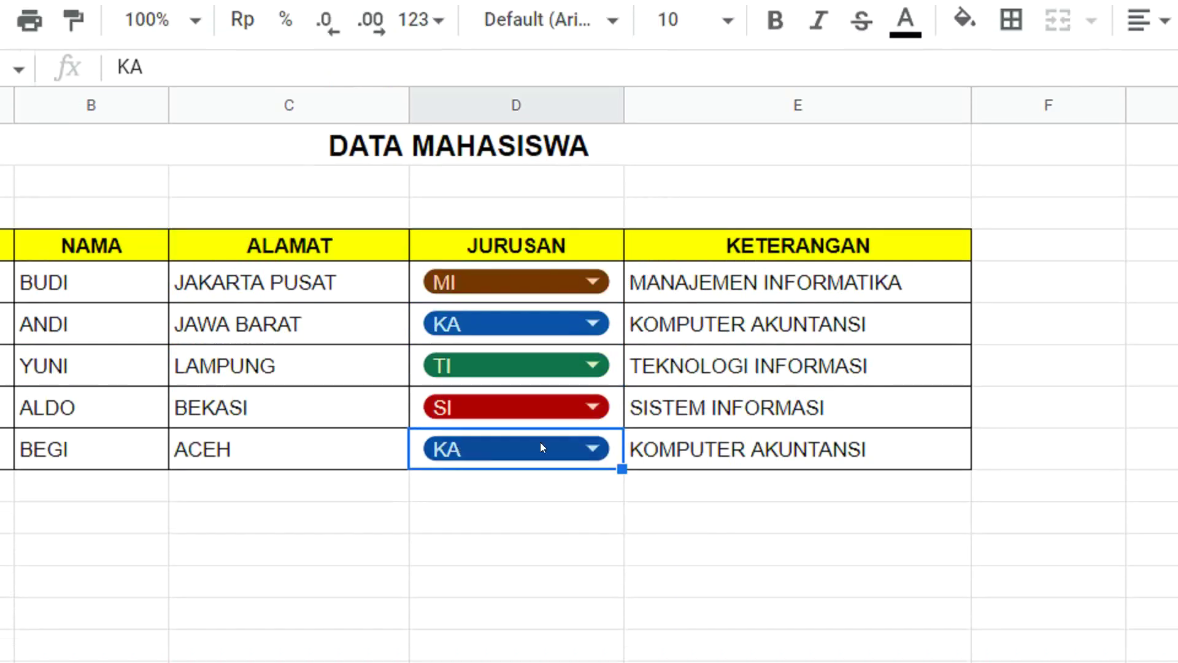